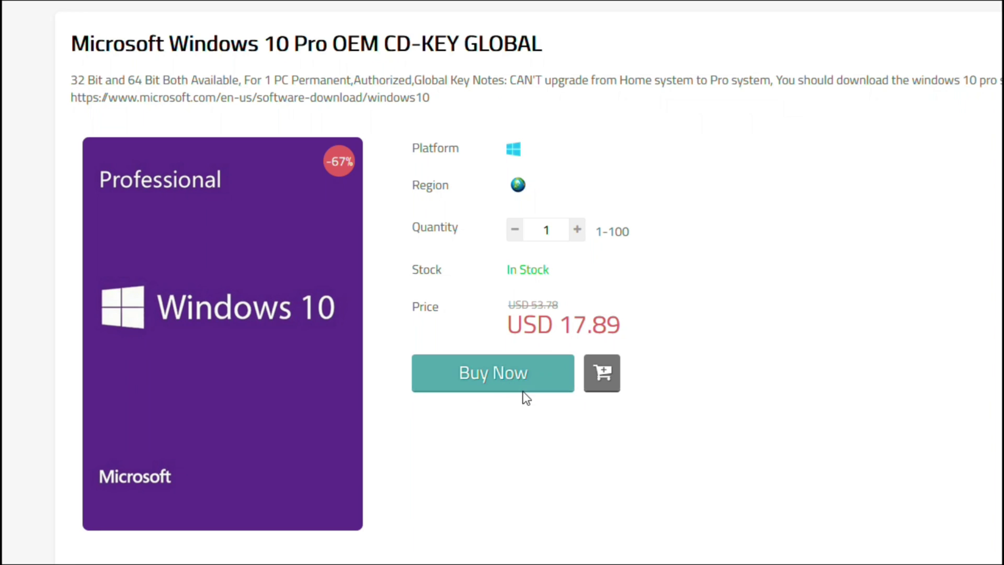
Start the purchase of one Microsoft Windows 10 Pro OEM key and apply the promotion code SKAG in the cart
left_click(398, 348)
left_click(568, 199)
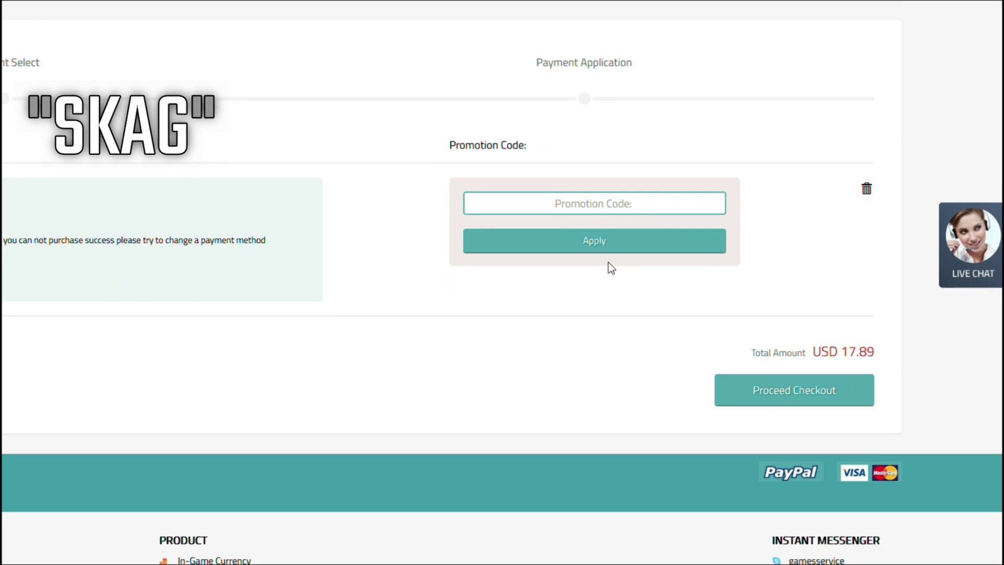
type("SKAG")
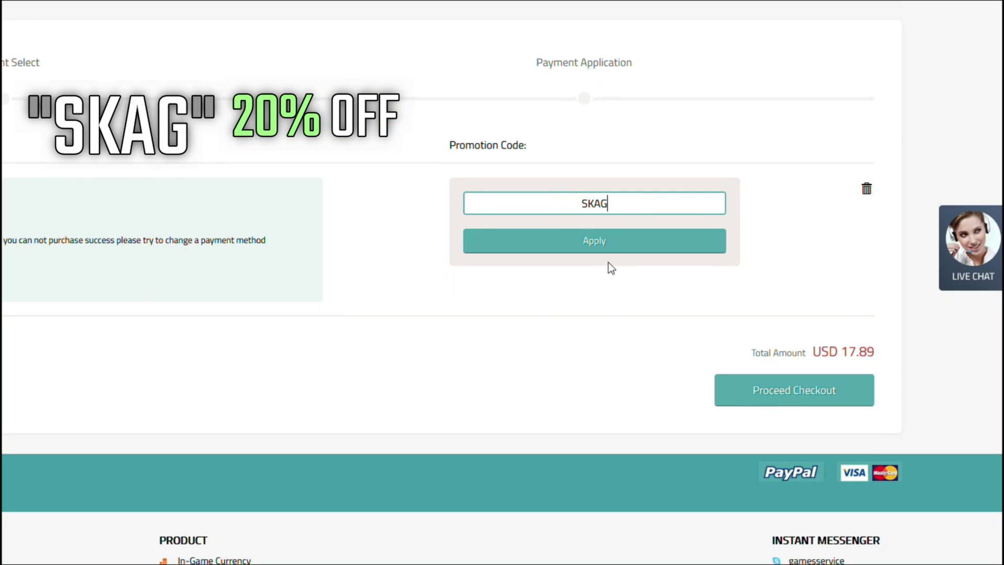
left_click(607, 249)
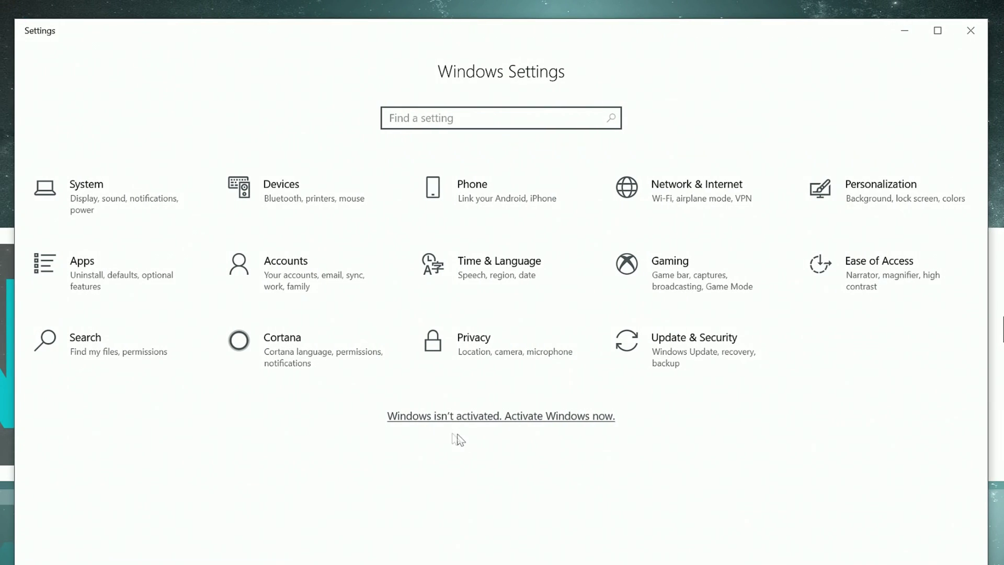
Open the Windows activation settings, enter the purchased product key, and activate Windows with it
left_click(497, 418)
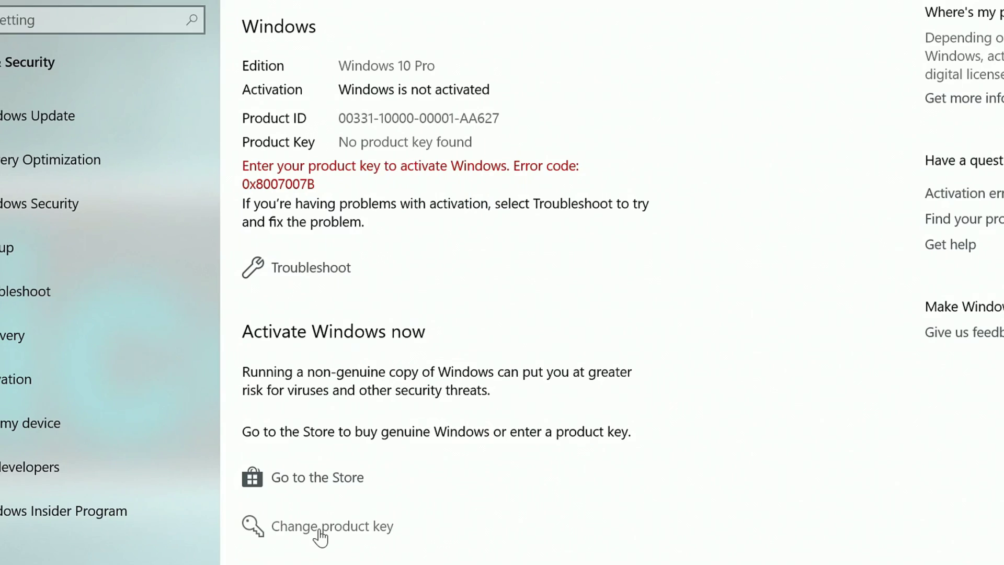
left_click(320, 531)
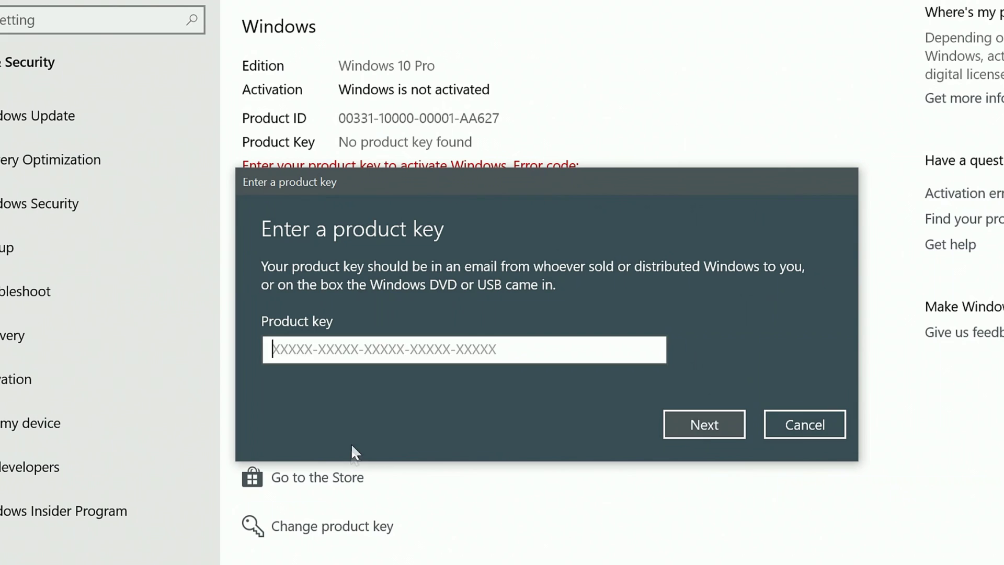
key("ctrl+v")
left_click(704, 425)
left_click(705, 375)
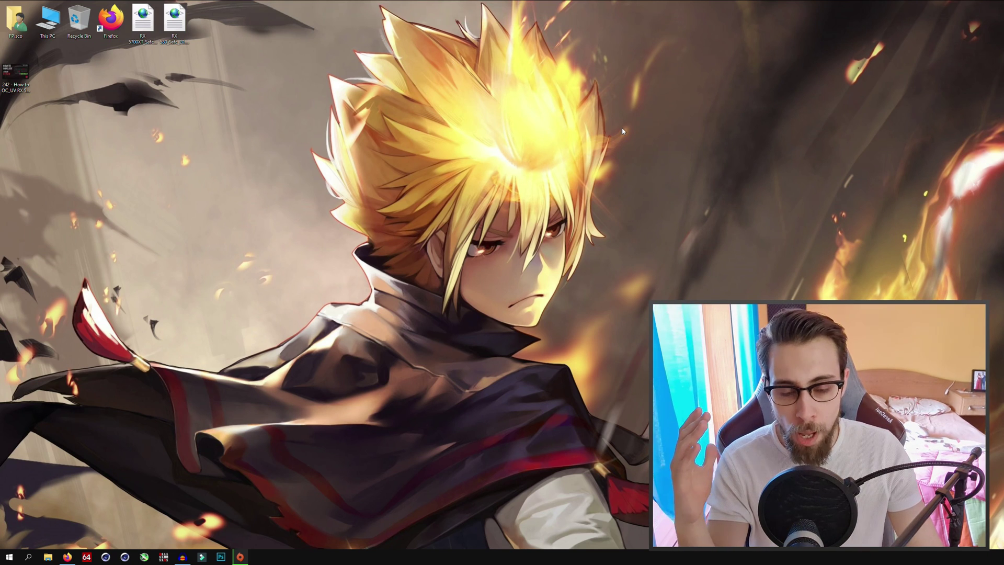
Open AMD Radeon Software from the desktop and go to the performance tuning settings
right_click(622, 131)
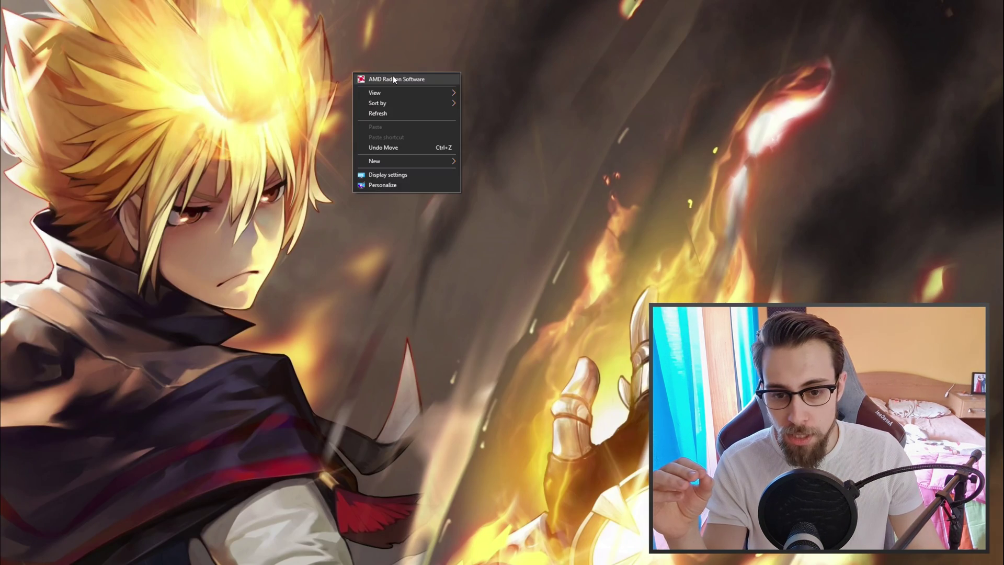
left_click(154, 123)
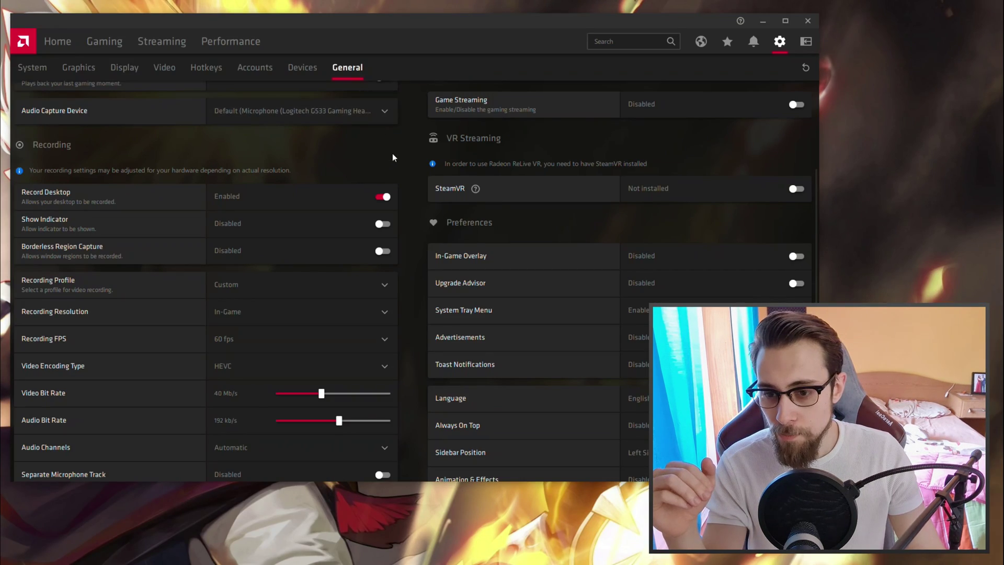
left_click(62, 42)
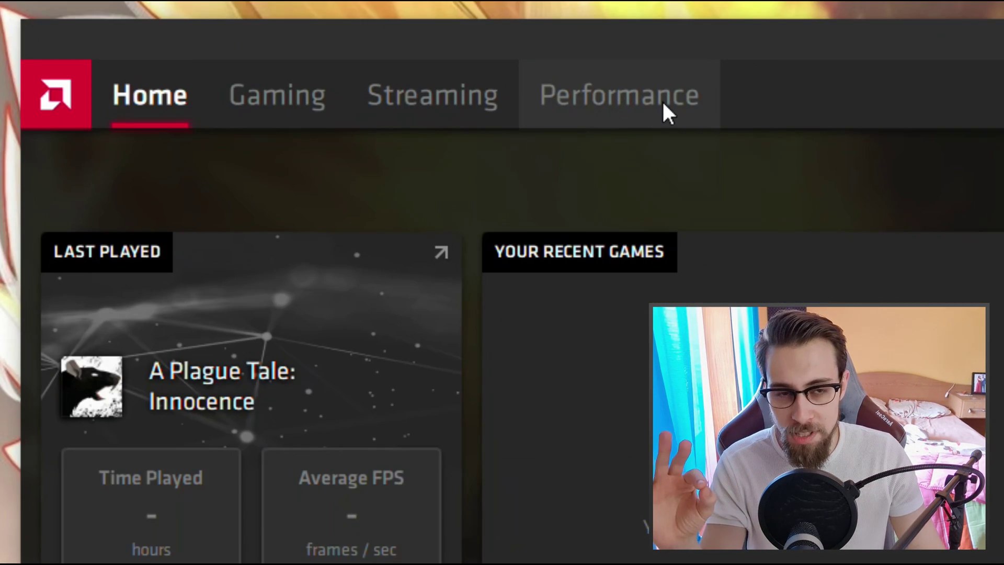
left_click(663, 104)
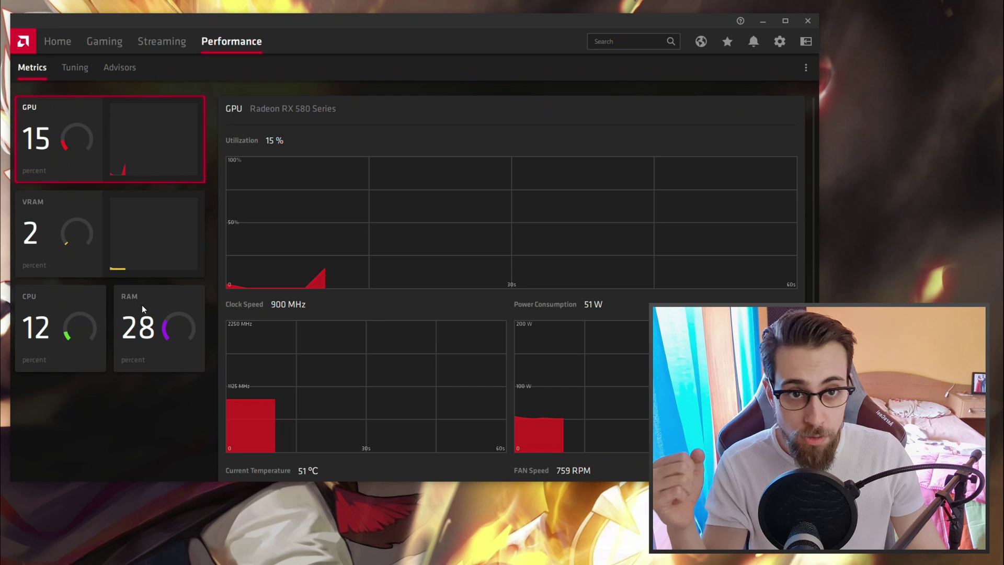
left_click(76, 62)
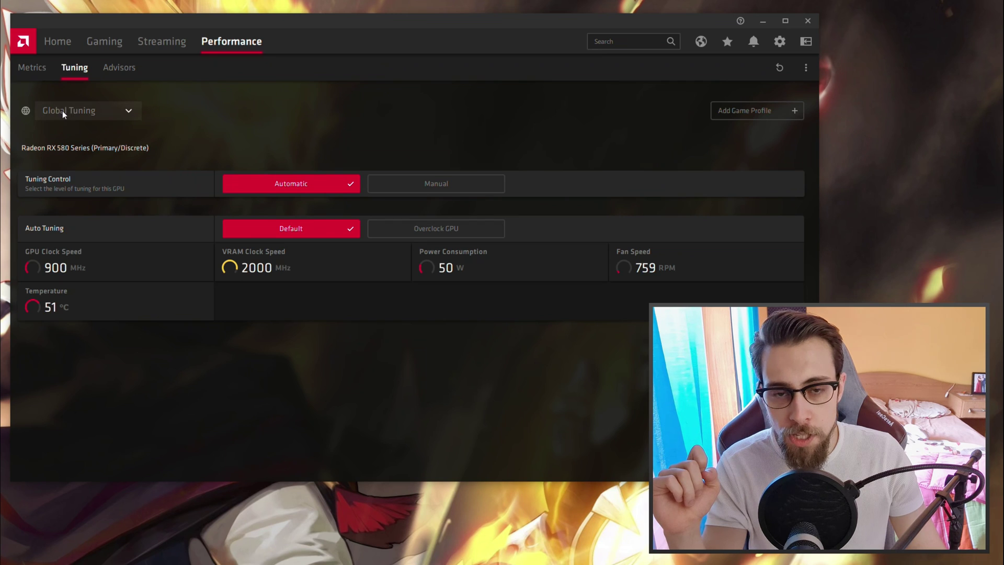
Set the global tuning control for the Radeon RX 580 to Manual and enable GPU Tuning and VRAM Tuning
left_click(85, 111)
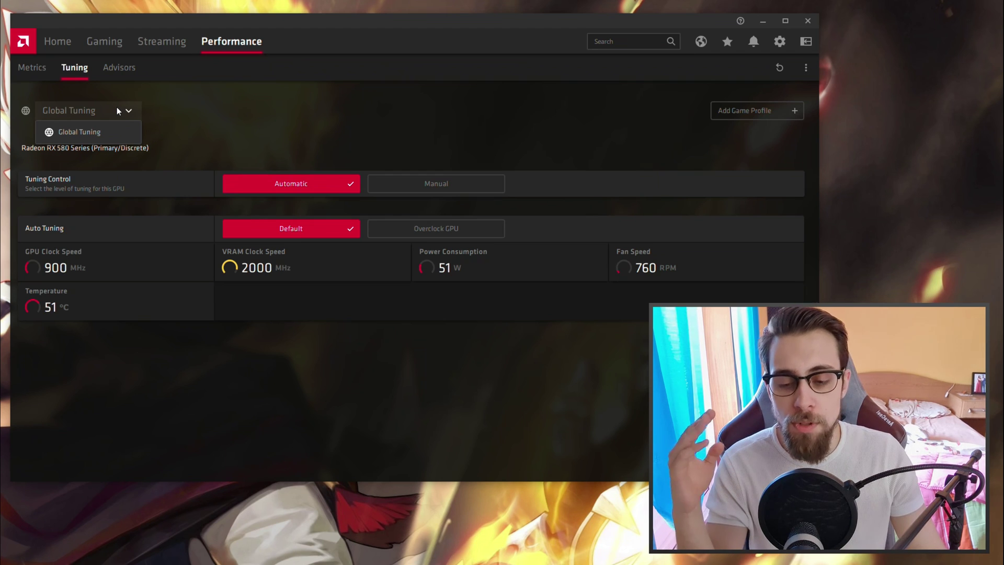
left_click(285, 114)
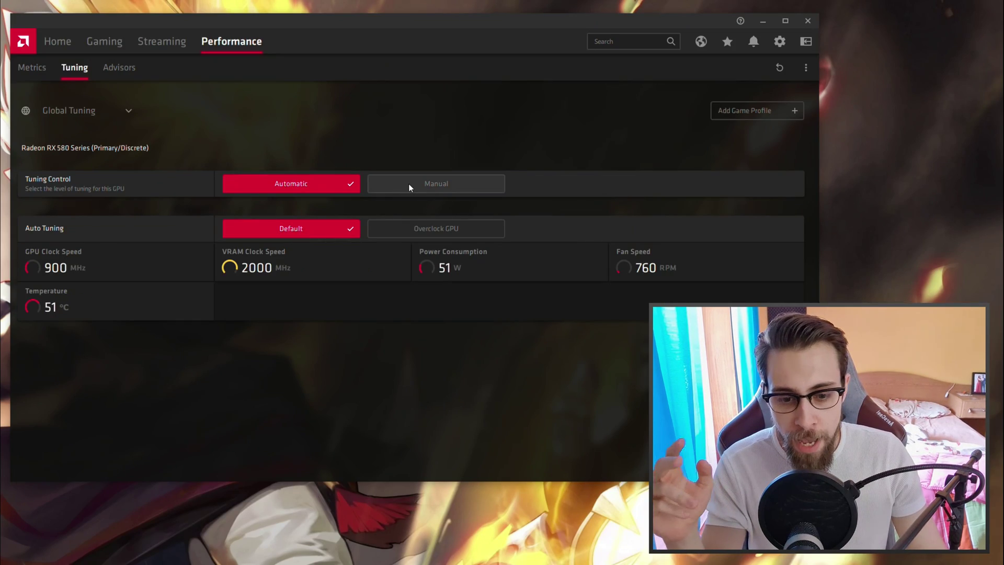
left_click(539, 170)
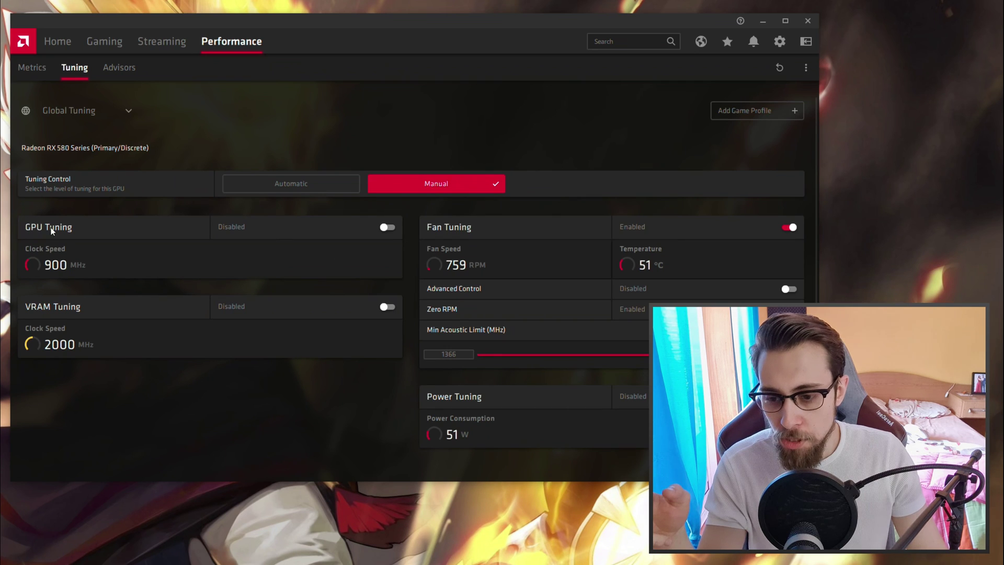
left_click(388, 228)
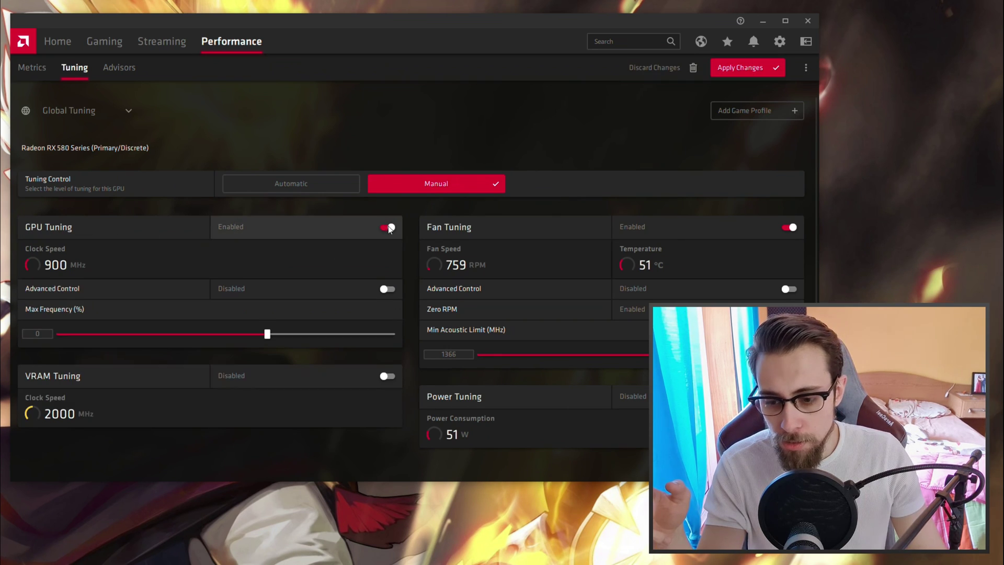
left_click(387, 371)
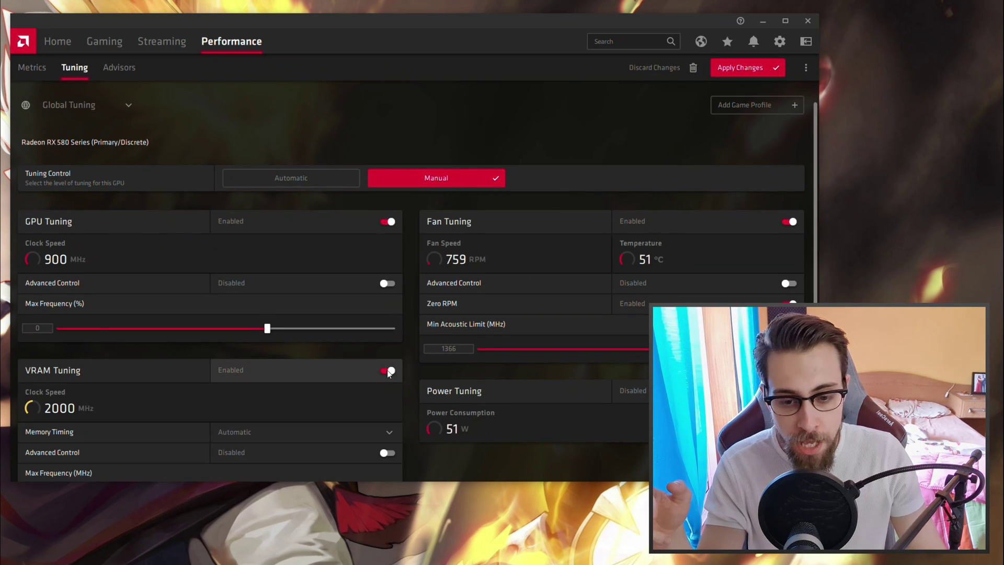
Enable Advanced Control for GPU Tuning with manual voltage, and enable Advanced Control for VRAM Tuning
left_click(388, 284)
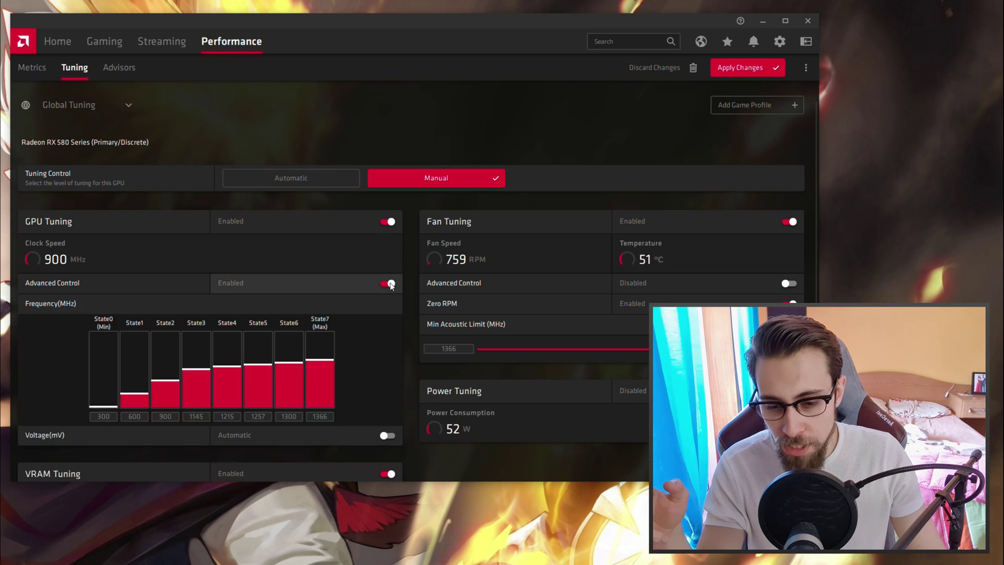
scroll(390, 284, "down", 3)
left_click(389, 264)
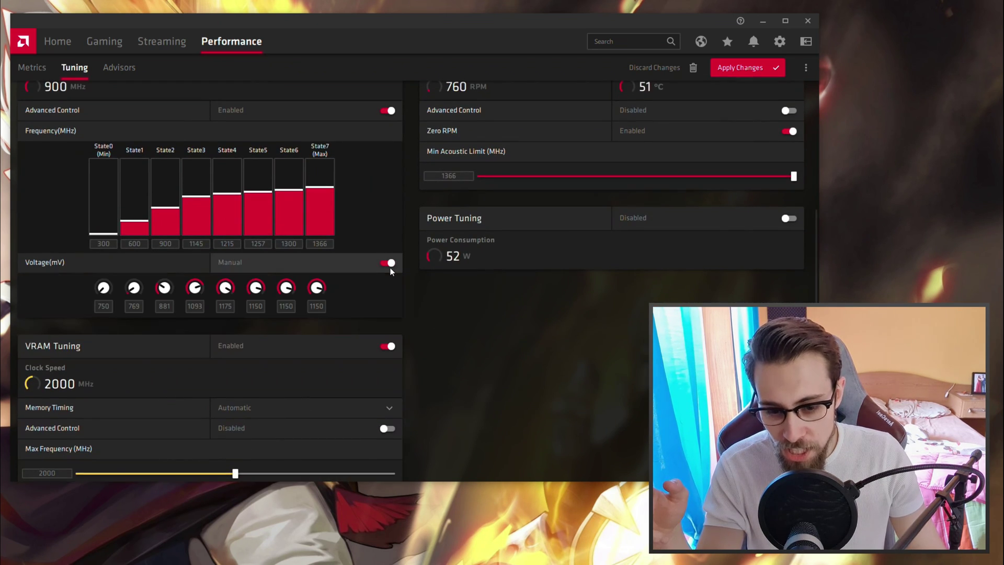
scroll(387, 268, "down", 1)
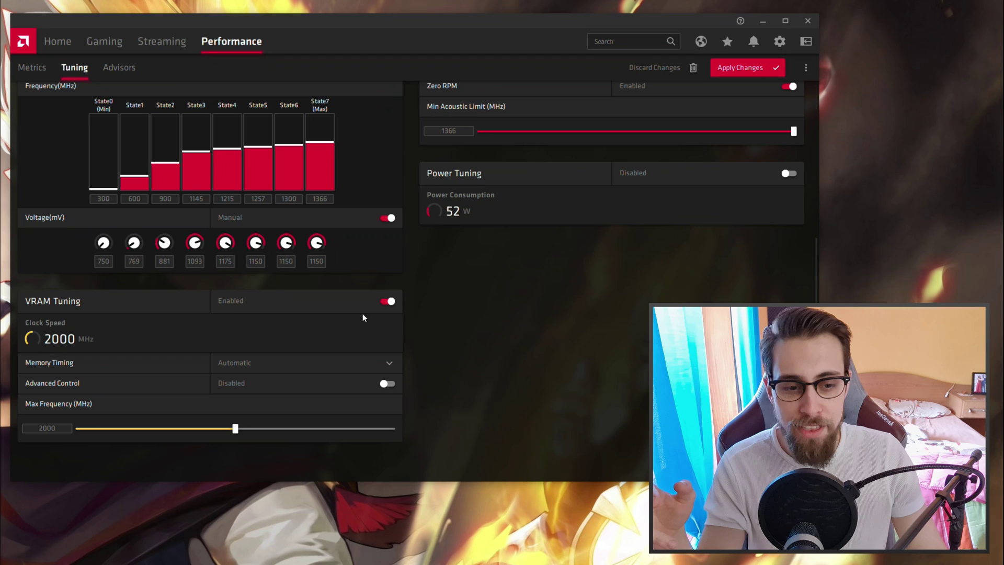
left_click(388, 384)
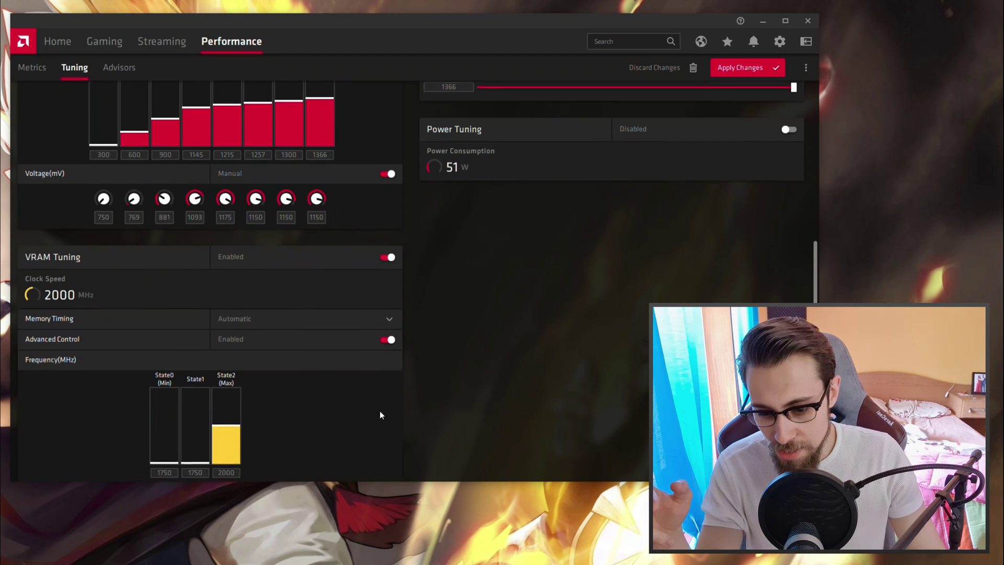
scroll(387, 408, "down", 1)
Enable Power Tuning and raise the power limit to 30%
scroll(533, 319, "up", 5)
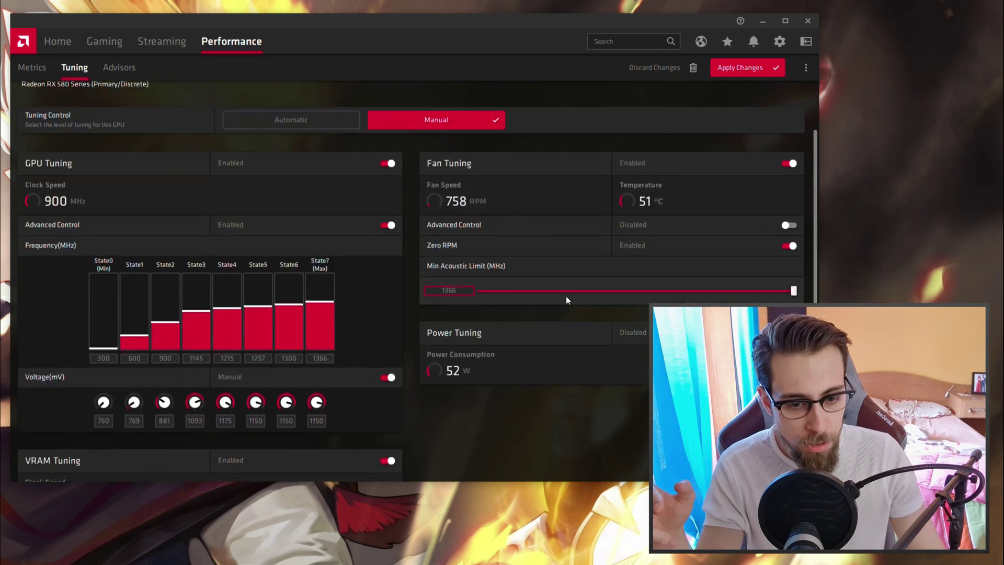
scroll(568, 297, "up", 2)
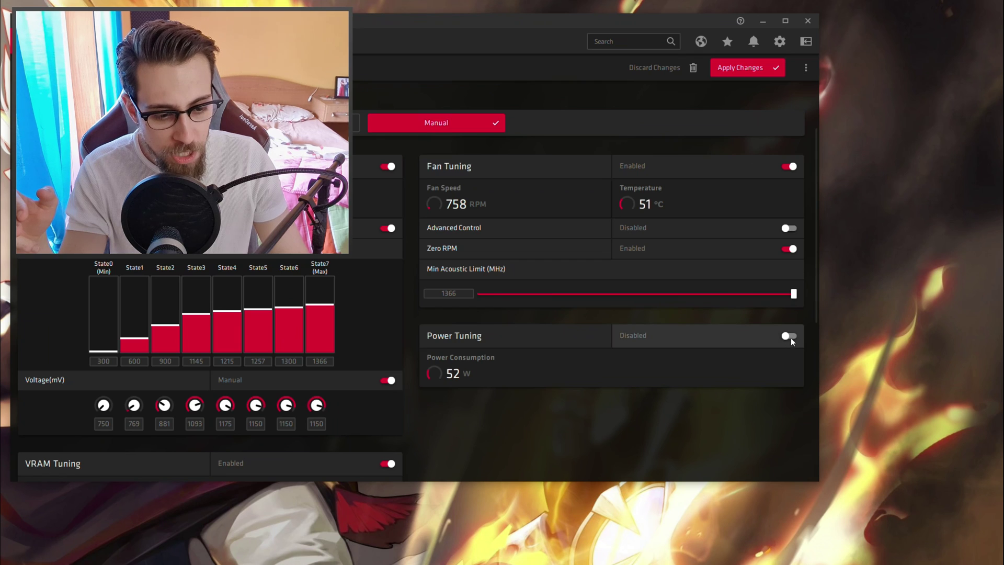
left_click(791, 334)
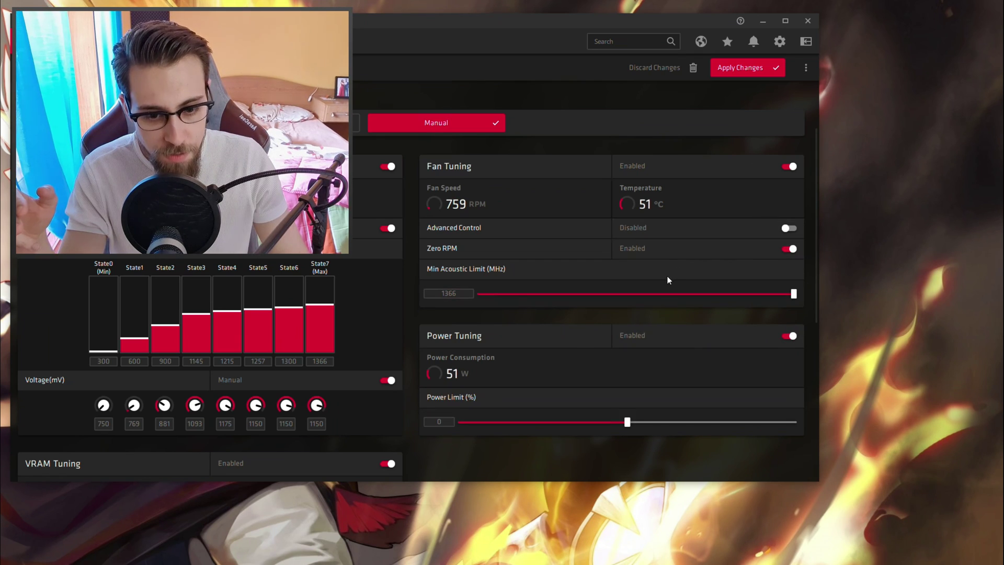
scroll(635, 281, "down", 5)
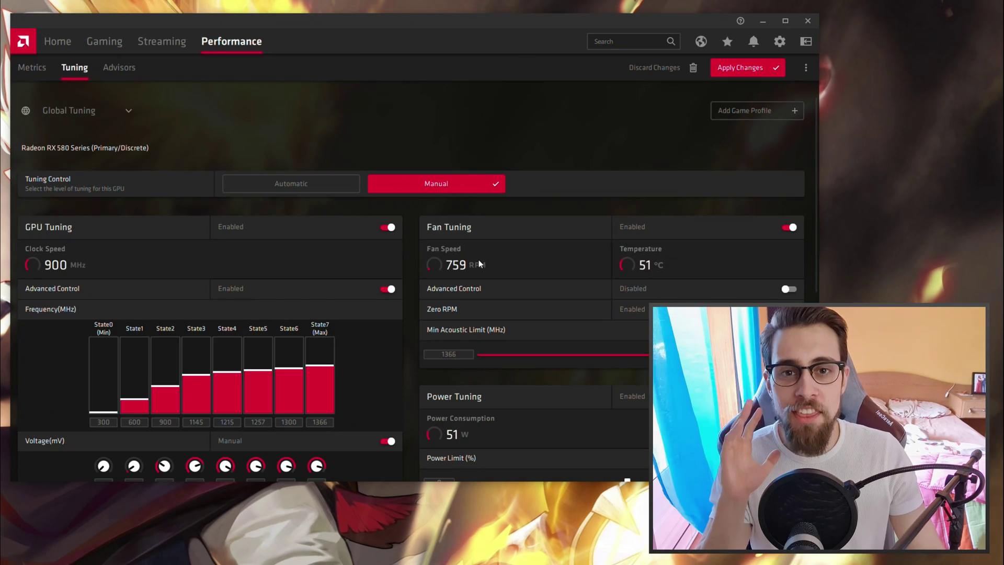
scroll(478, 260, "down", 1)
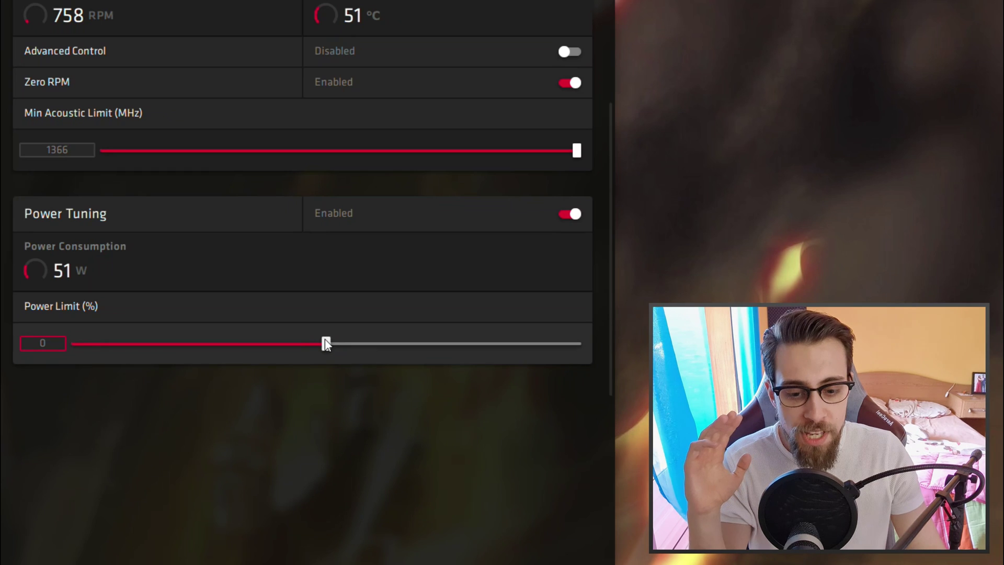
left_click_drag(325, 344, 605, 339)
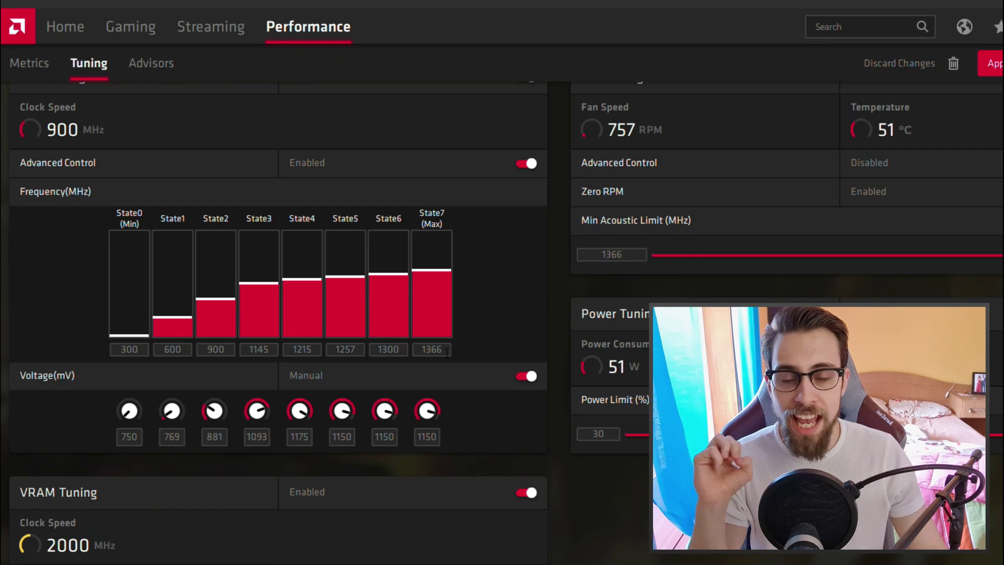
Set the GPU's State7 (Max) frequency to 1400 MHz
left_click(445, 349)
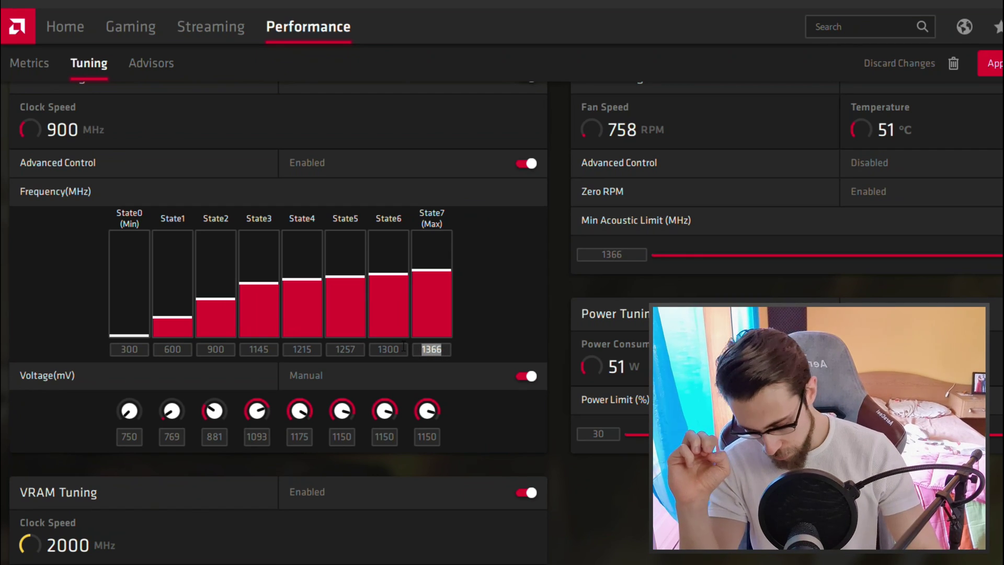
type("1400")
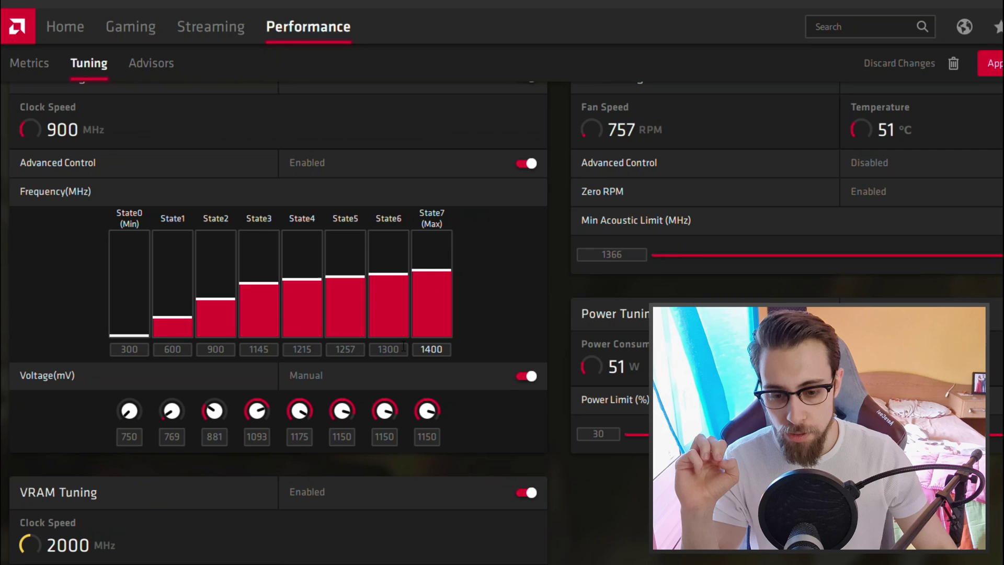
Try 1060 mV and 1090 mV as the GPU's State7 voltage
left_click(426, 436)
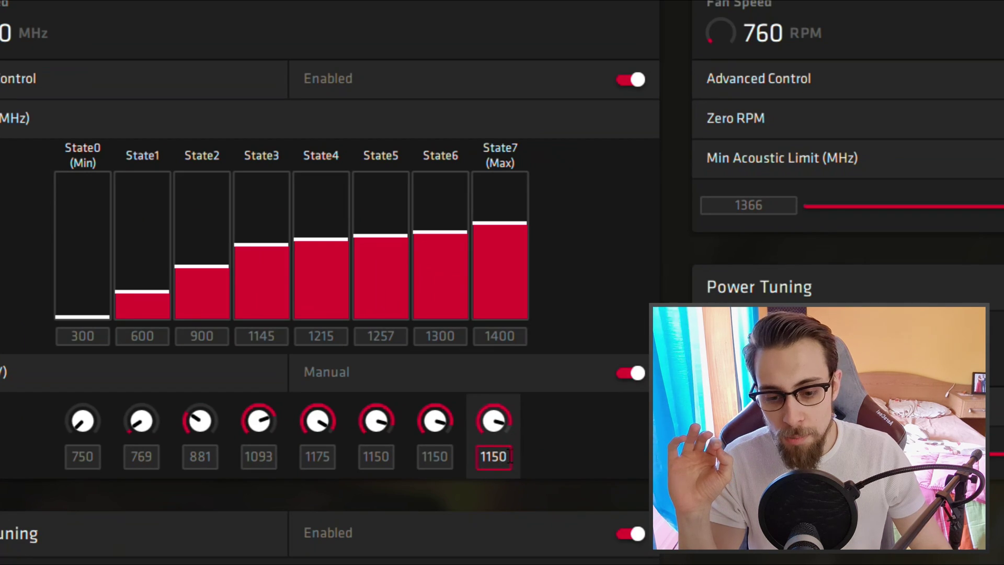
double_click(510, 457)
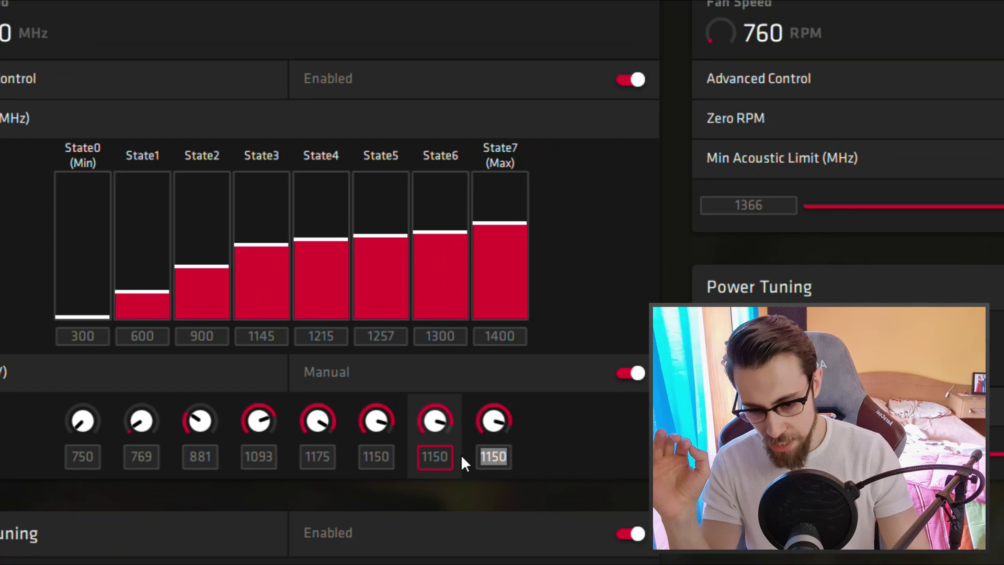
type("1060")
key("Return")
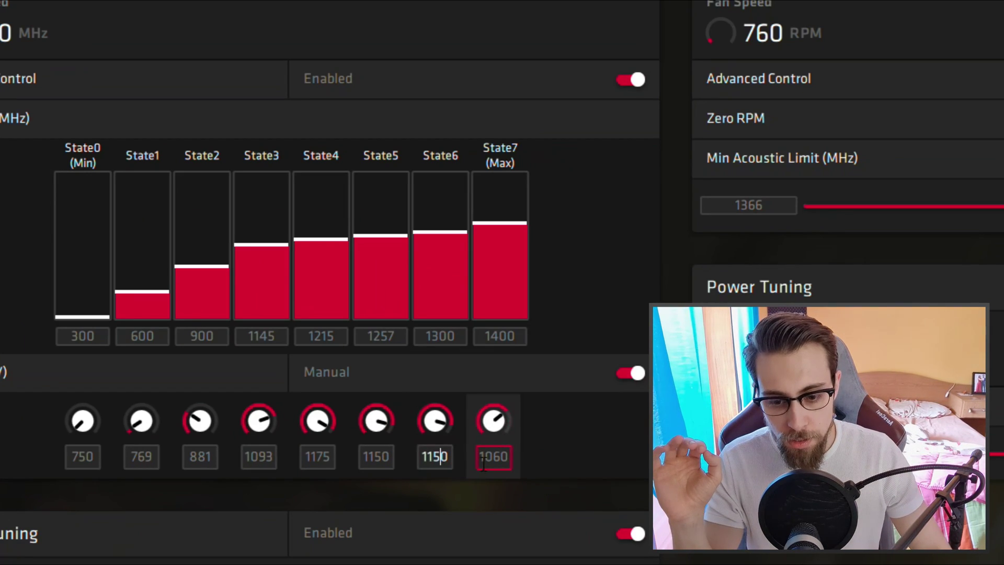
type("1090")
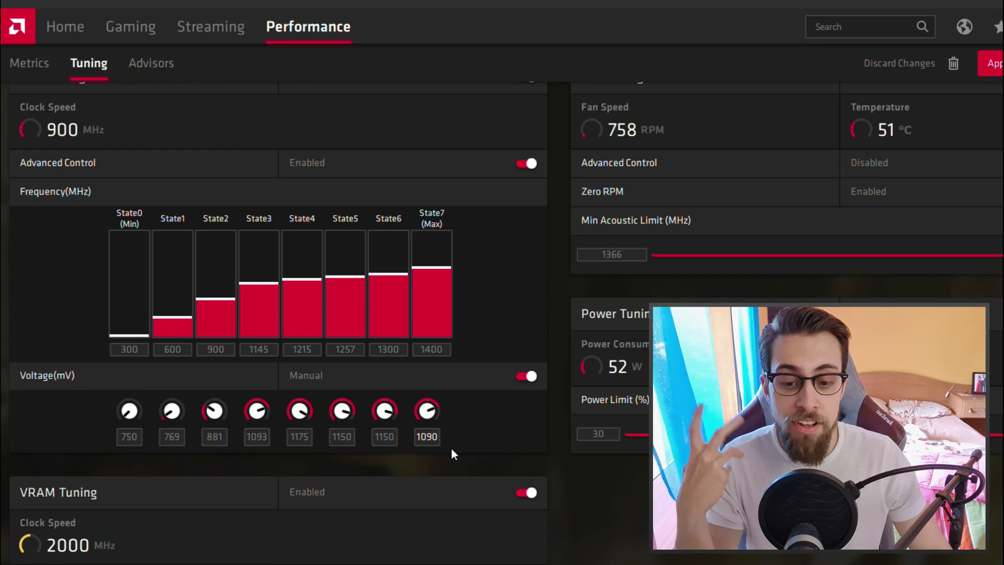
Set the GPU's State7 voltage to 1120 mV
double_click(434, 436)
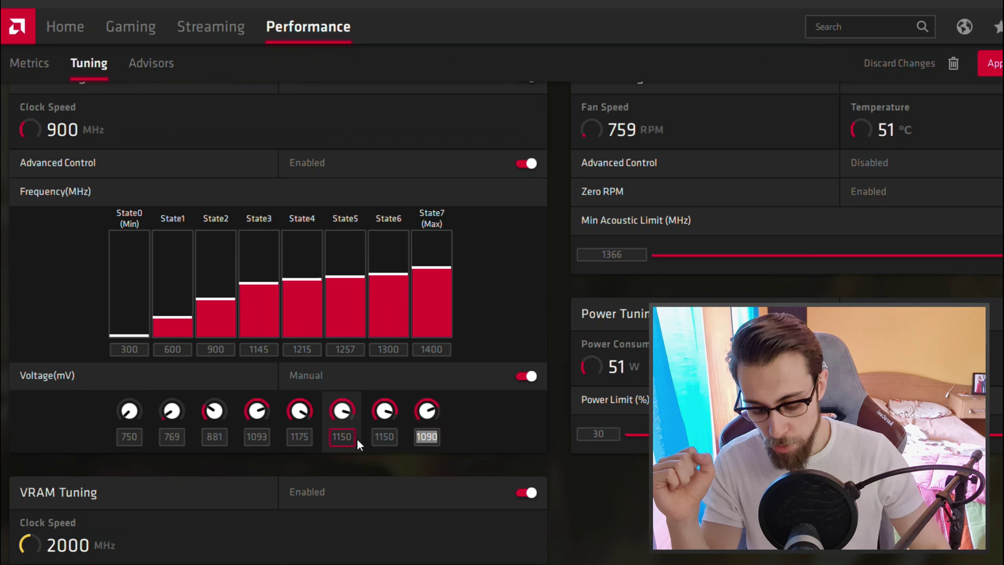
type("1120")
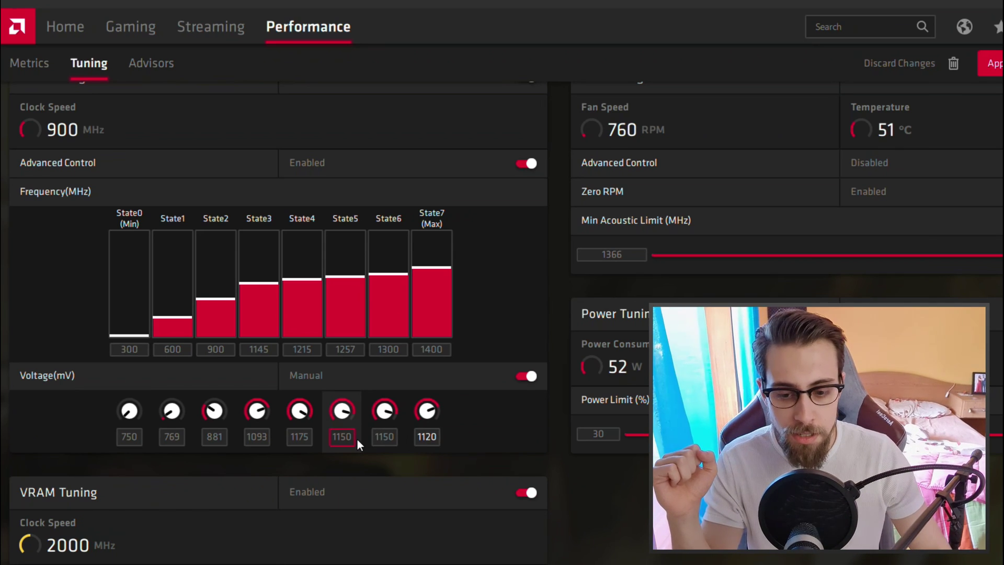
left_click(380, 436)
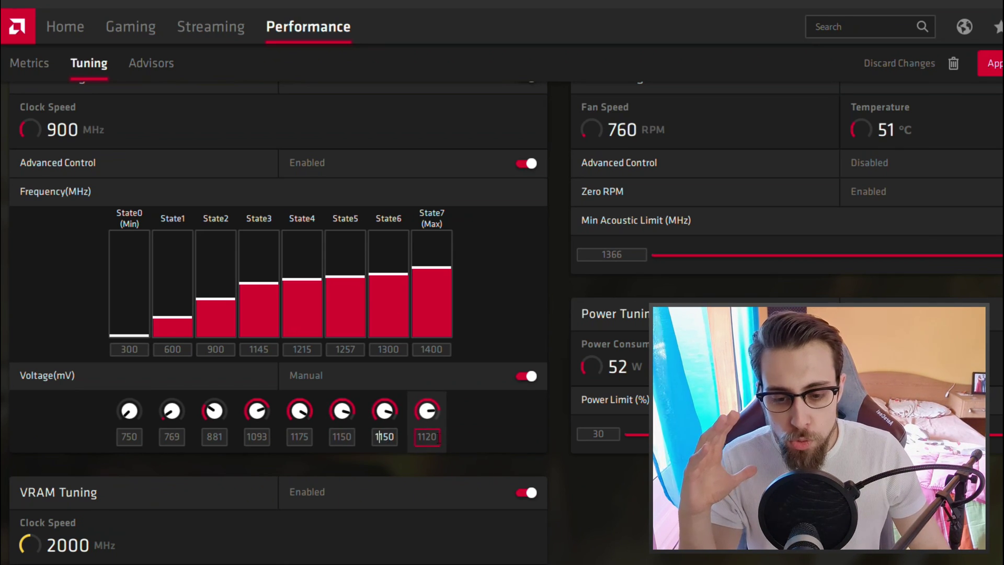
Try 1075, 1080 and 1090 mV in turn as the GPU's State7 voltage
double_click(427, 436)
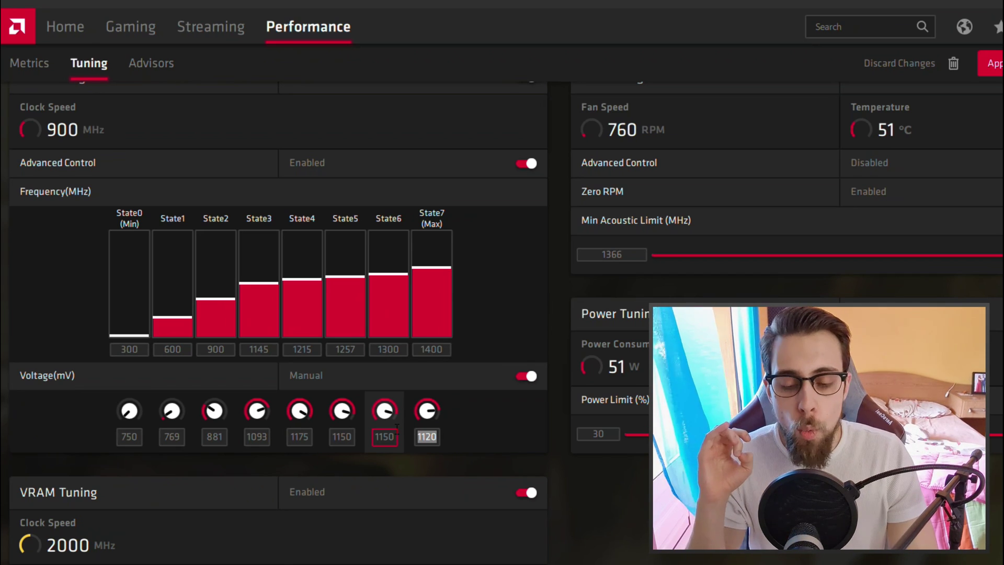
type("1075")
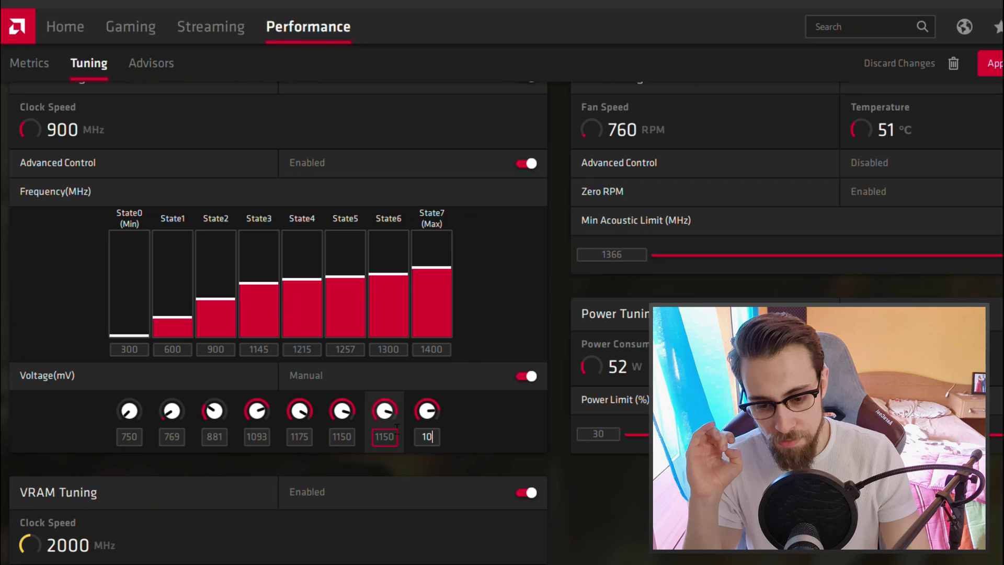
left_click(394, 430)
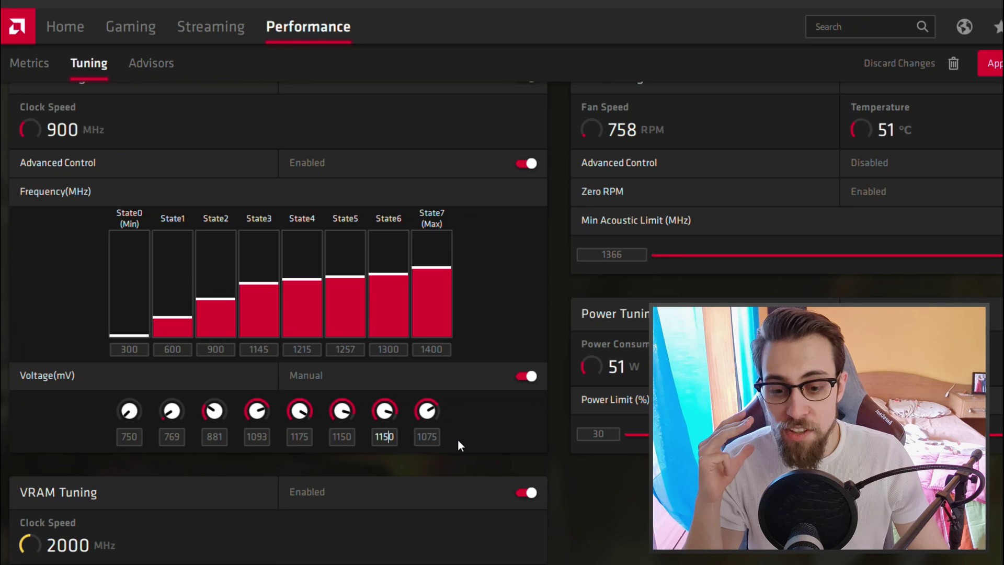
left_click(425, 438)
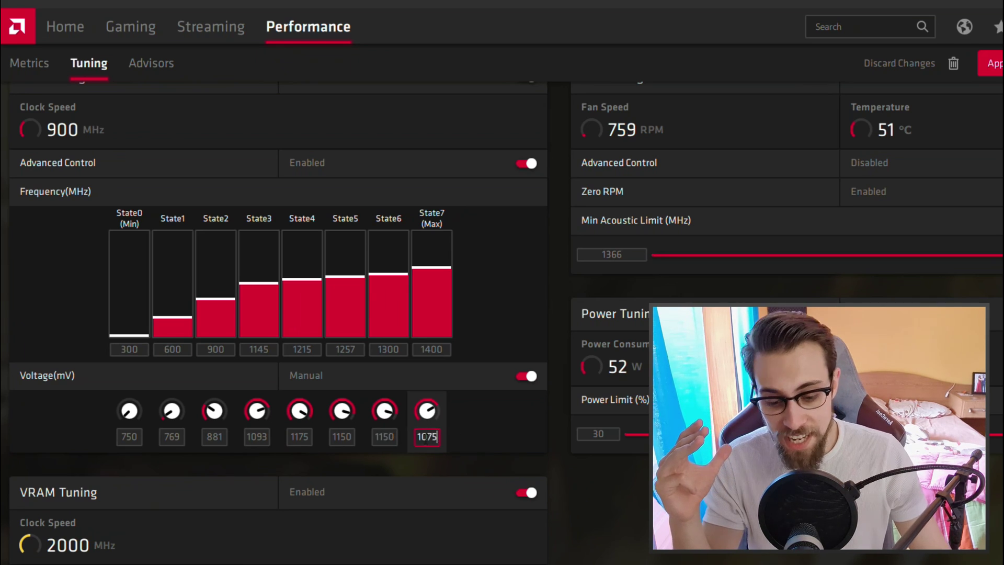
key("ctrl+a")
type("1080")
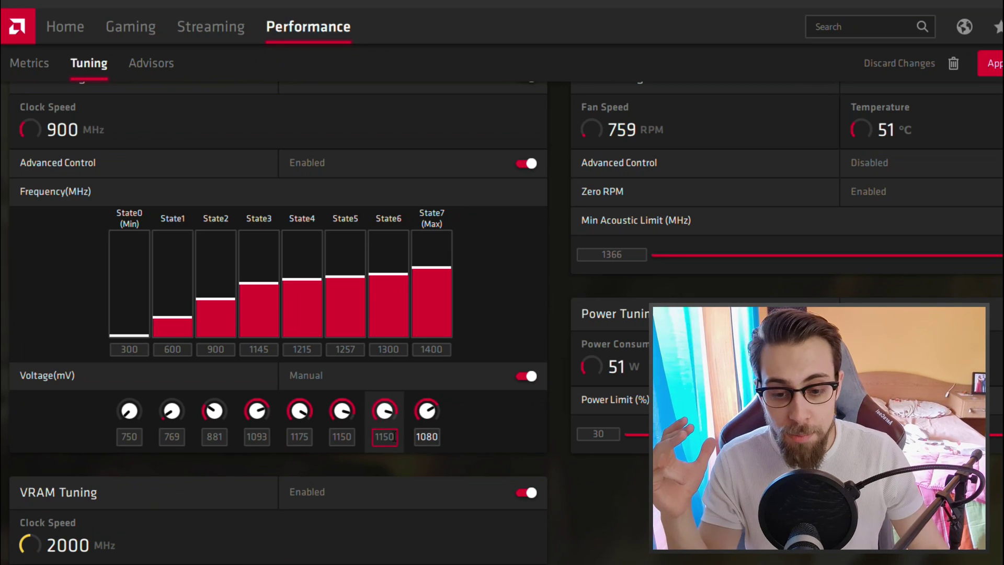
left_click(434, 438)
key("BackSpace")
type("9")
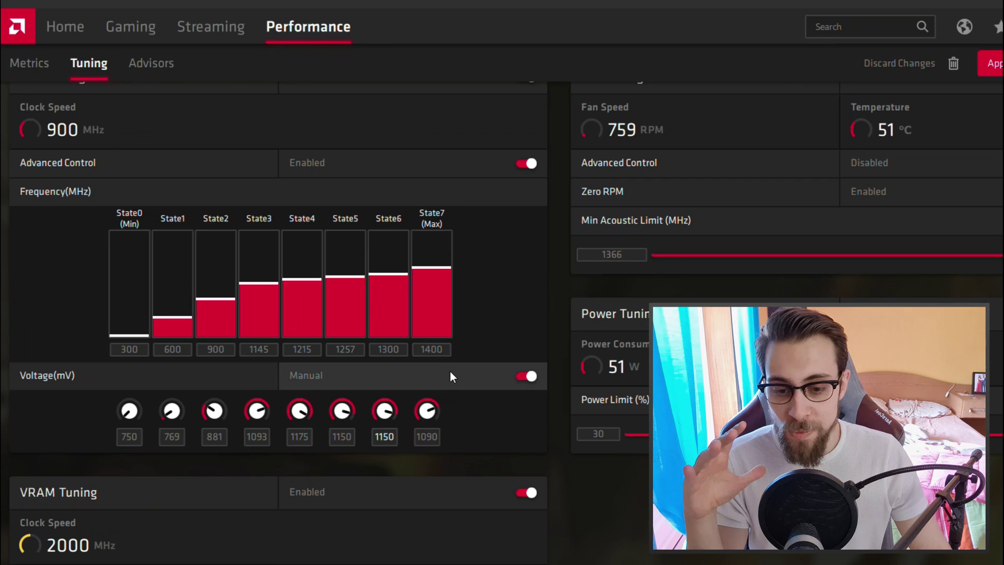
Set the GPU's State7 (Max) frequency to 1450 MHz and its voltage to 1100 mV
left_click_drag(444, 349, 397, 346)
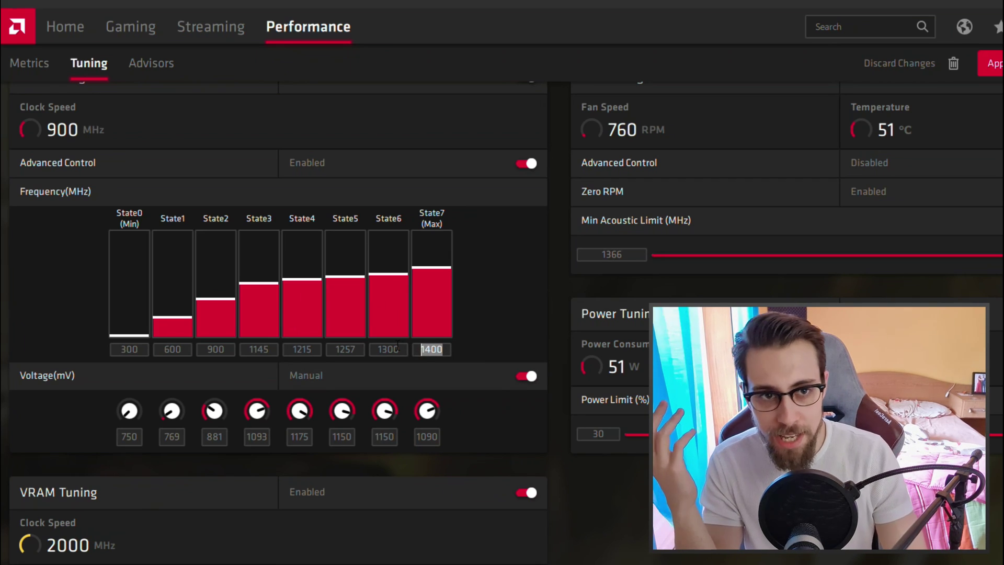
type("1450")
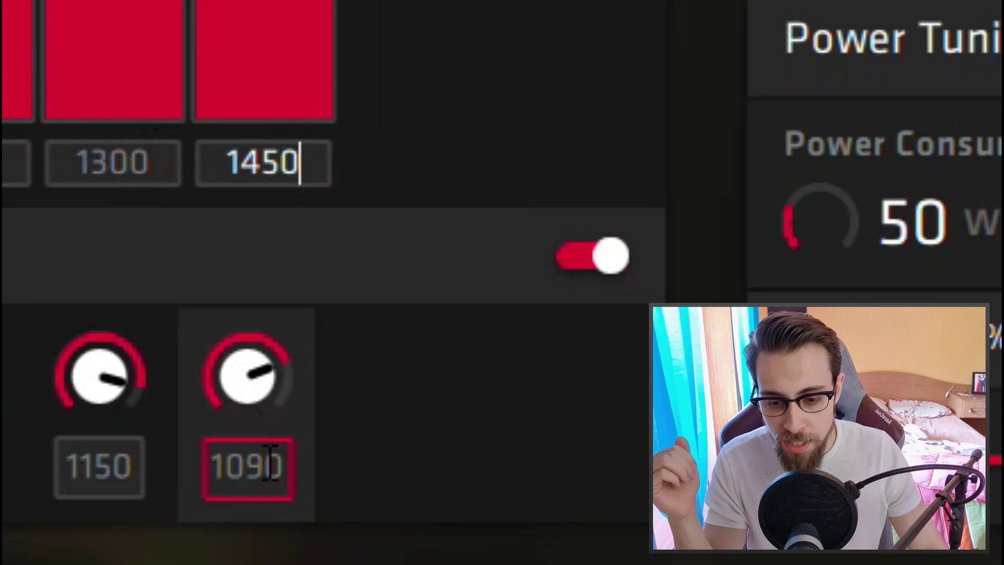
left_click(269, 460)
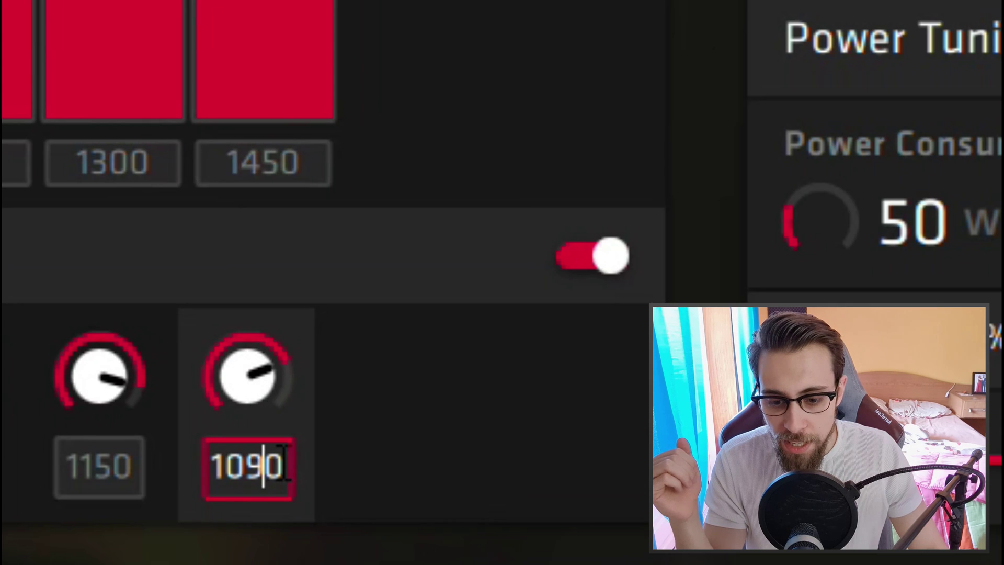
left_click_drag(269, 460, 34, 460)
type("1100")
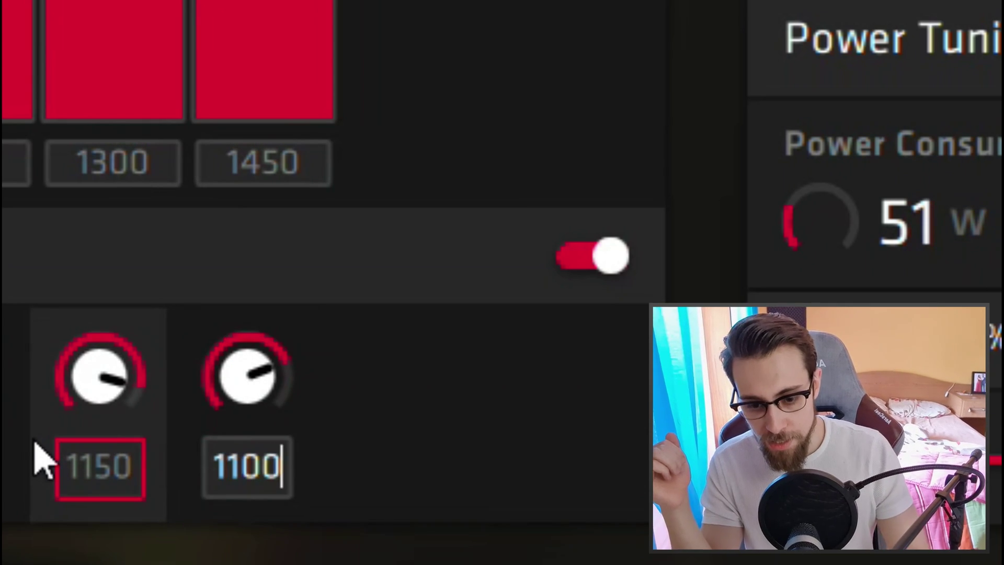
key("Return")
left_click(250, 467)
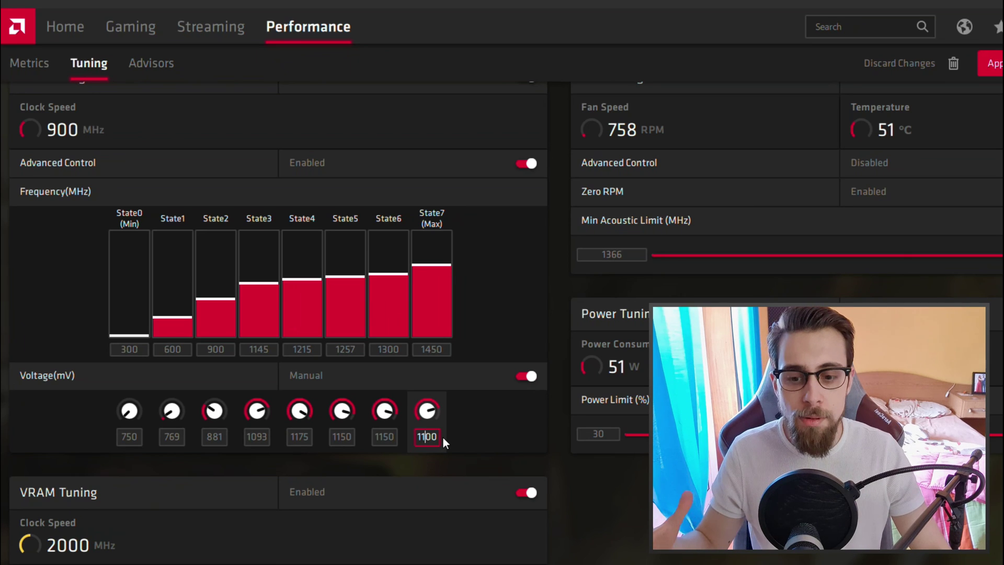
left_click(450, 452)
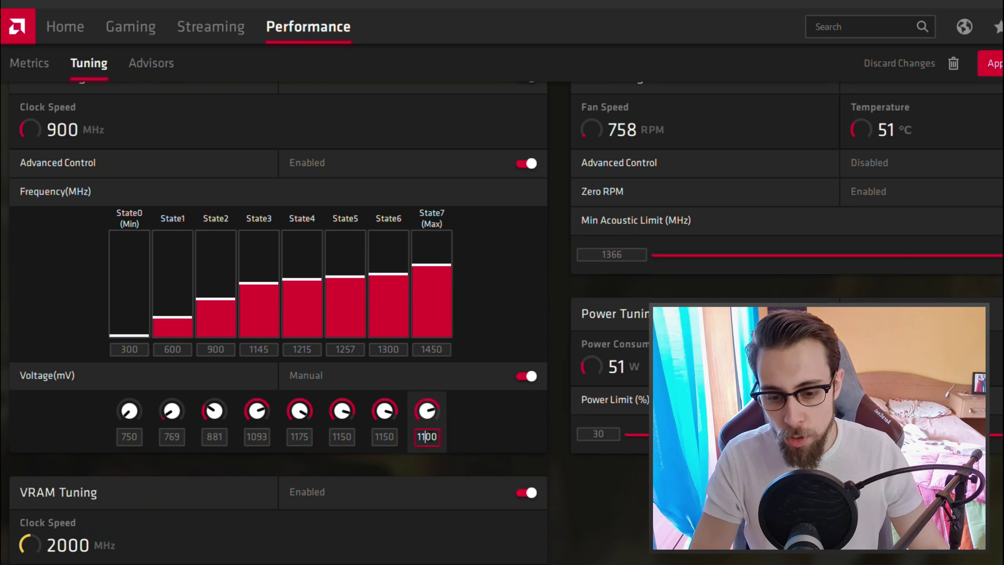
Try 1110, 1120 and 1130 mV in turn as the GPU's State7 voltage
key("Delete")
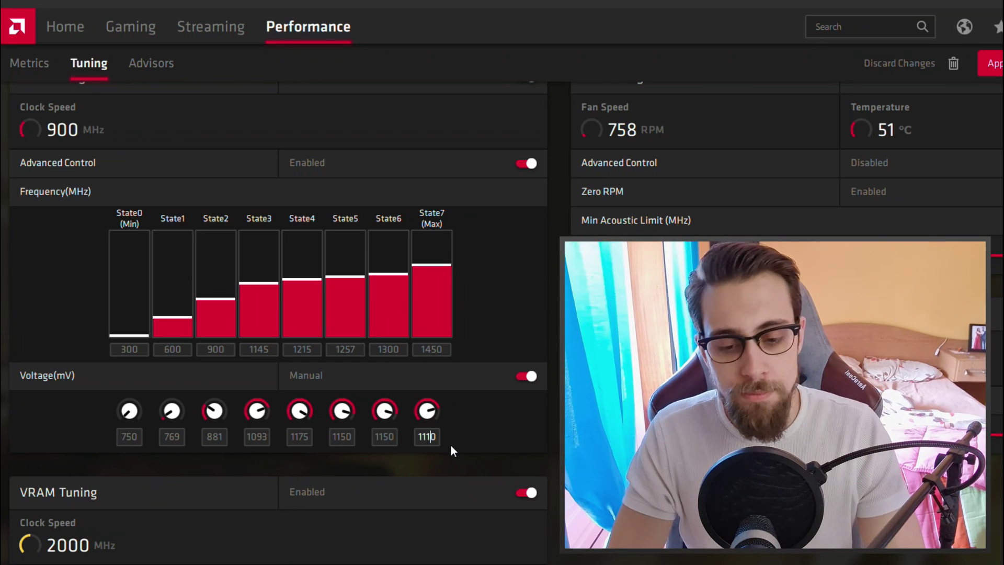
key("BackSpace")
type("2")
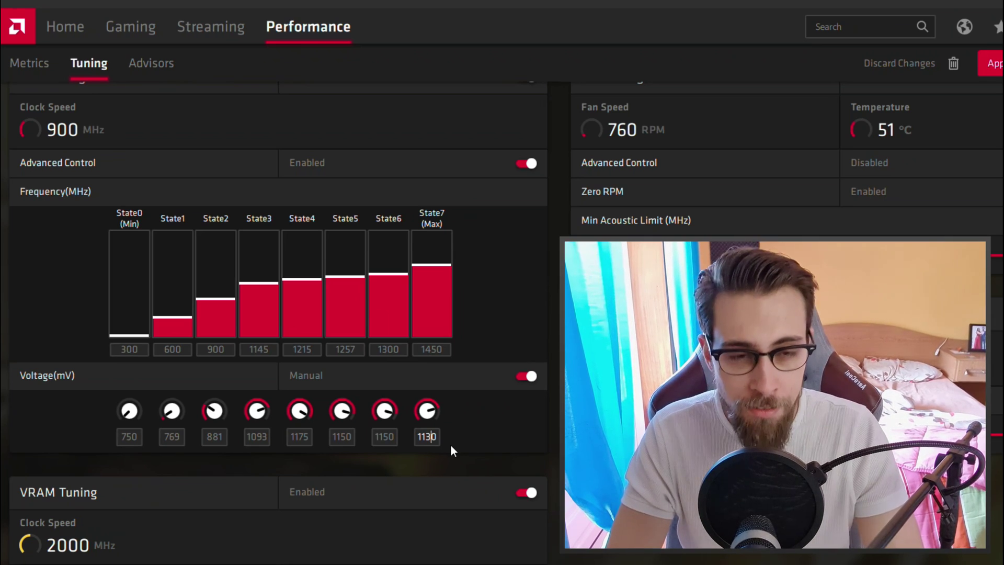
key("BackSpace")
type("3")
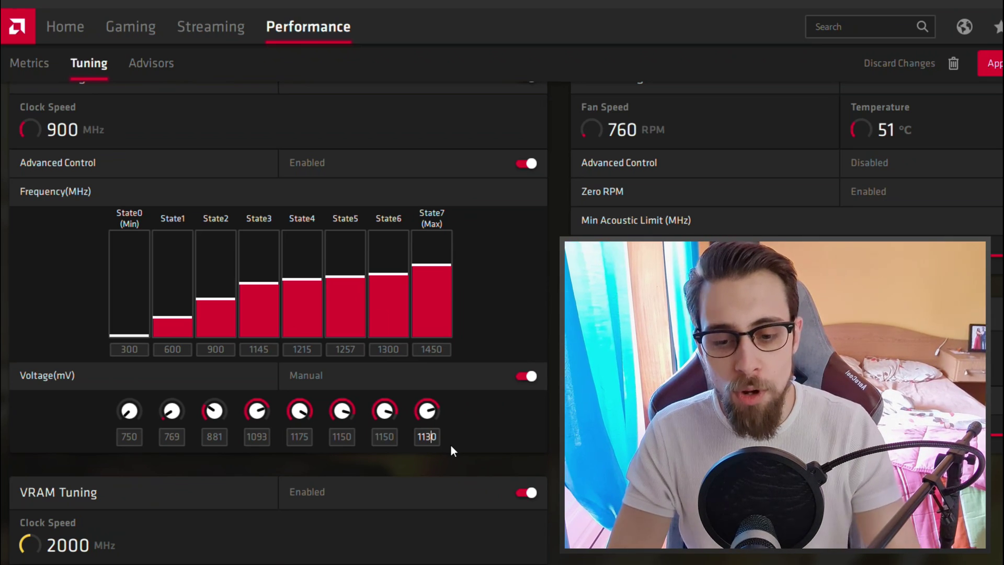
Set the GPU's State7 voltage to 1075 mV and its frequency to 1400 MHz
key("BackSpace")
key("Delete")
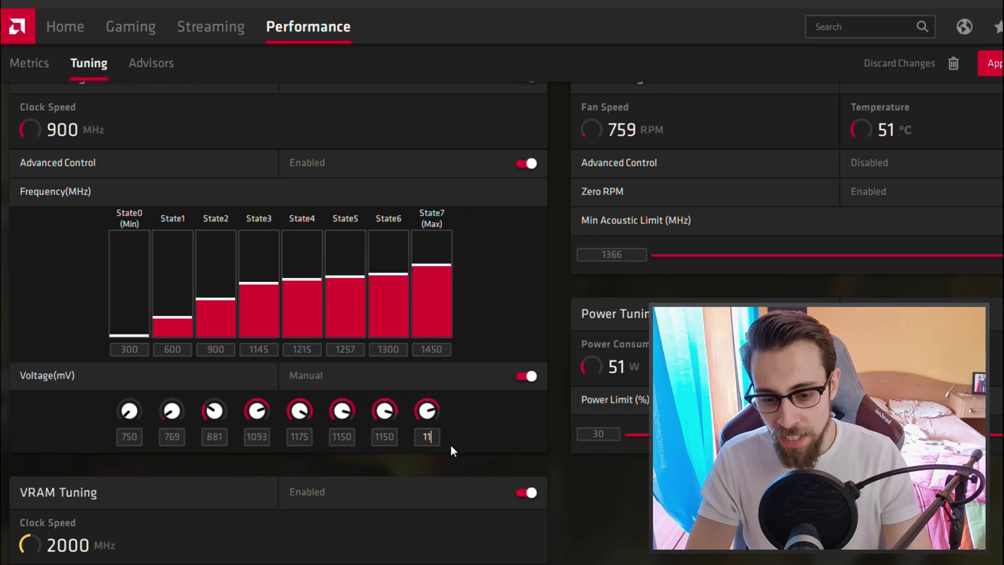
type("1075")
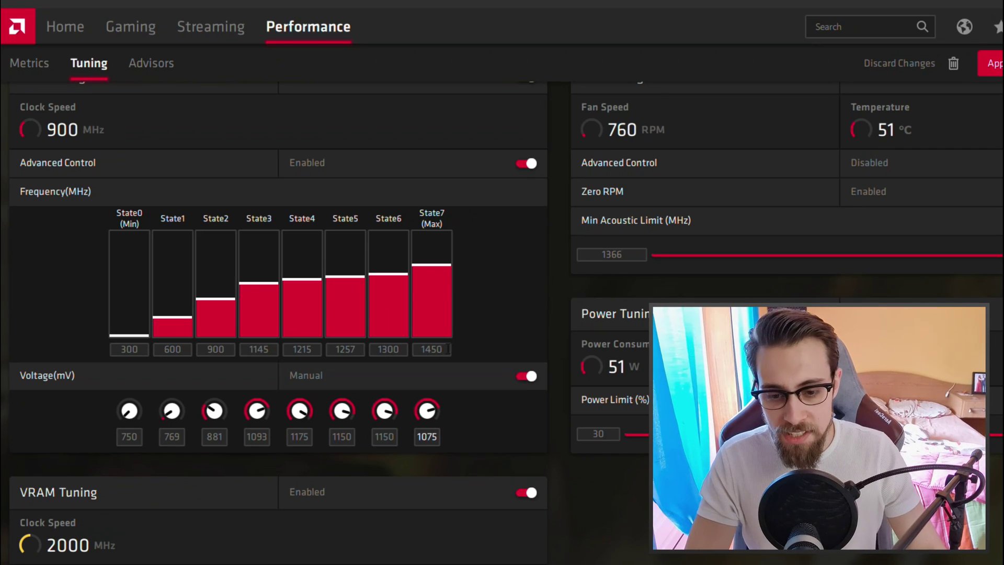
left_click(447, 349)
key("BackSpace")
key("BackSpace")
type("00")
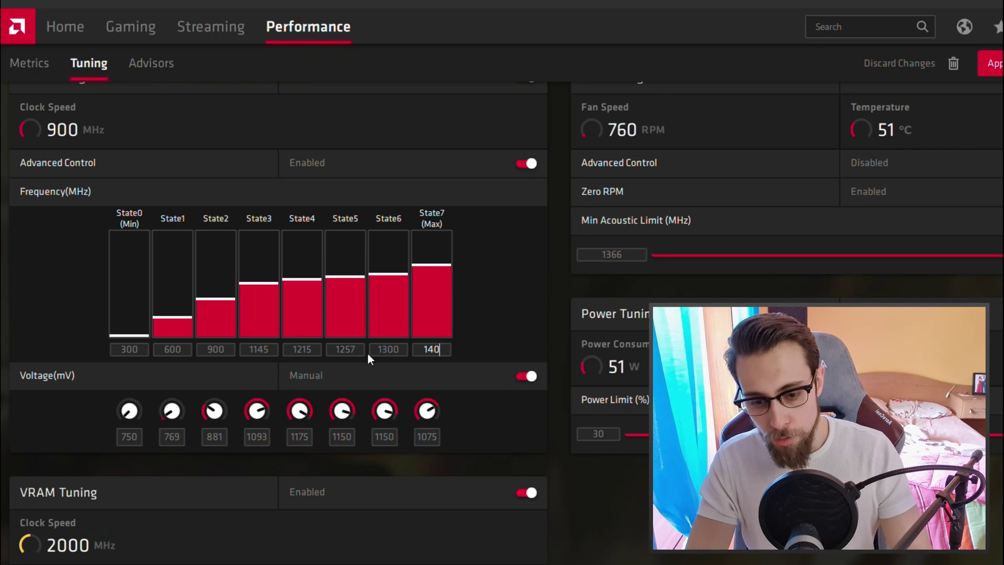
left_click(432, 437)
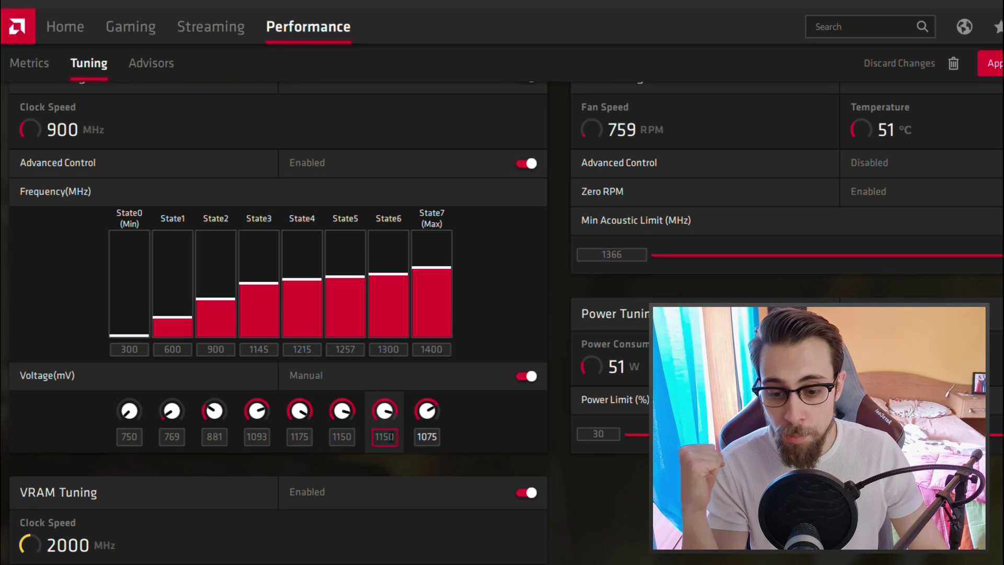
Lower the GPU voltages to 1050 mV for State6, 1030 mV for State5 and 1010 mV for State4
double_click(385, 436)
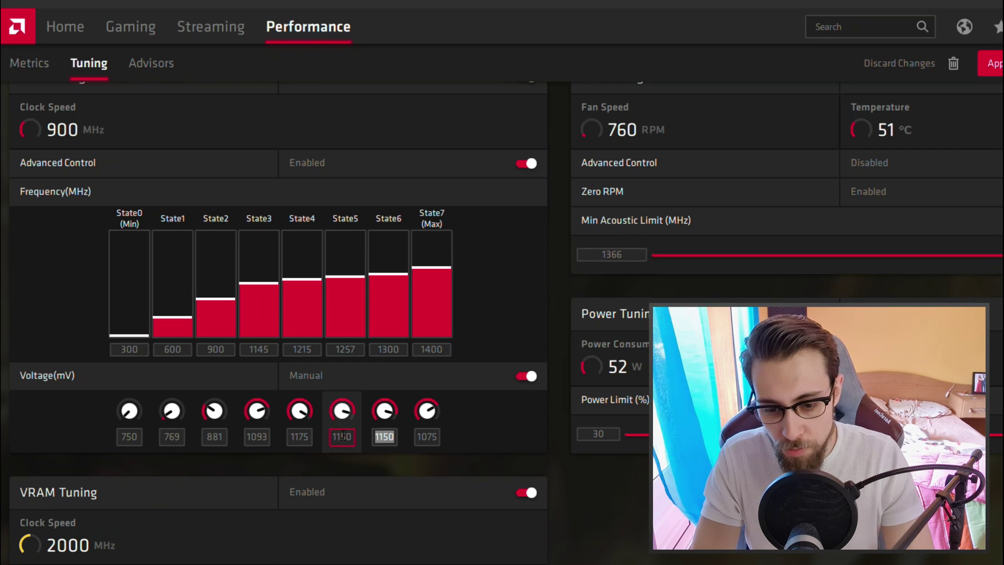
type("1050")
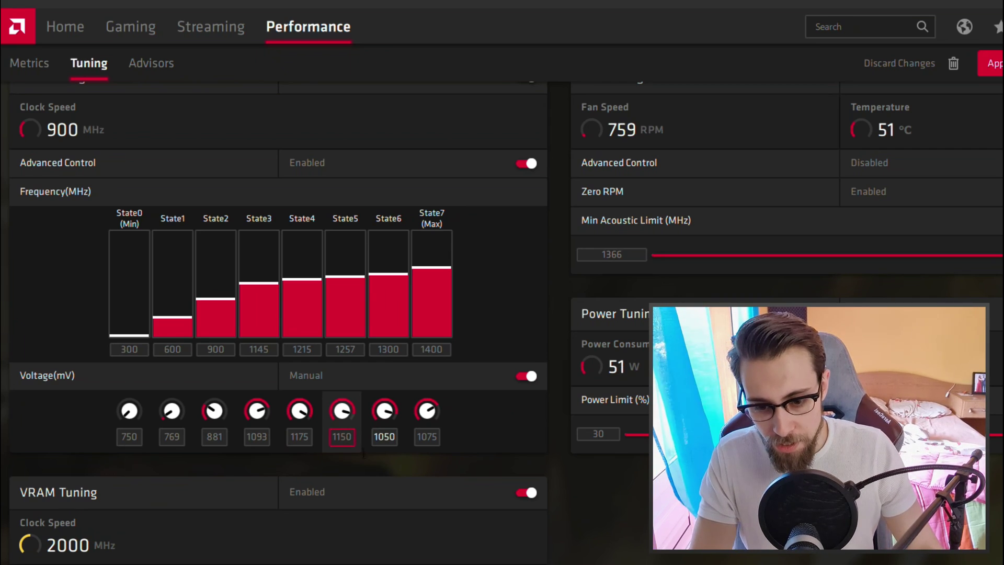
left_click(353, 437)
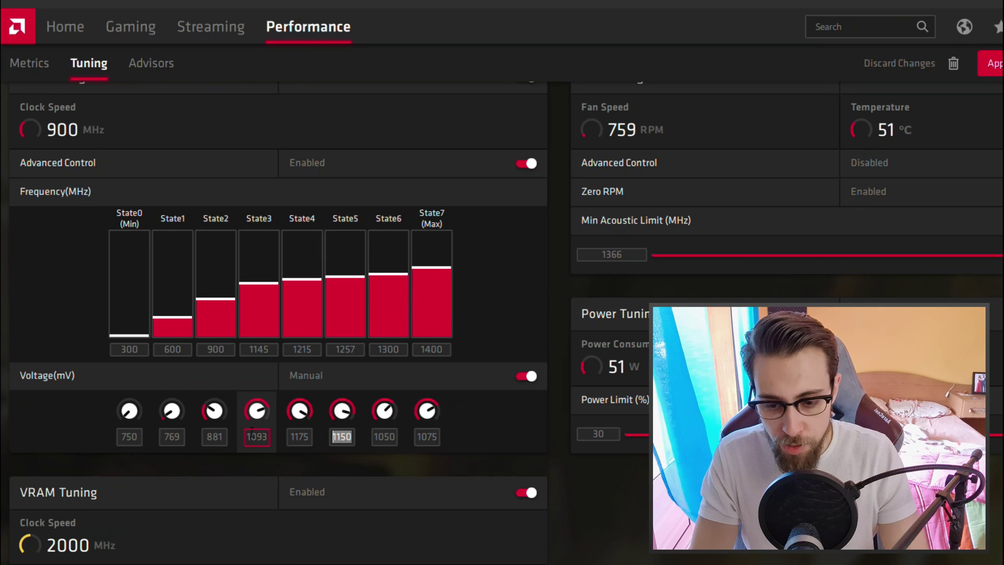
type("1030")
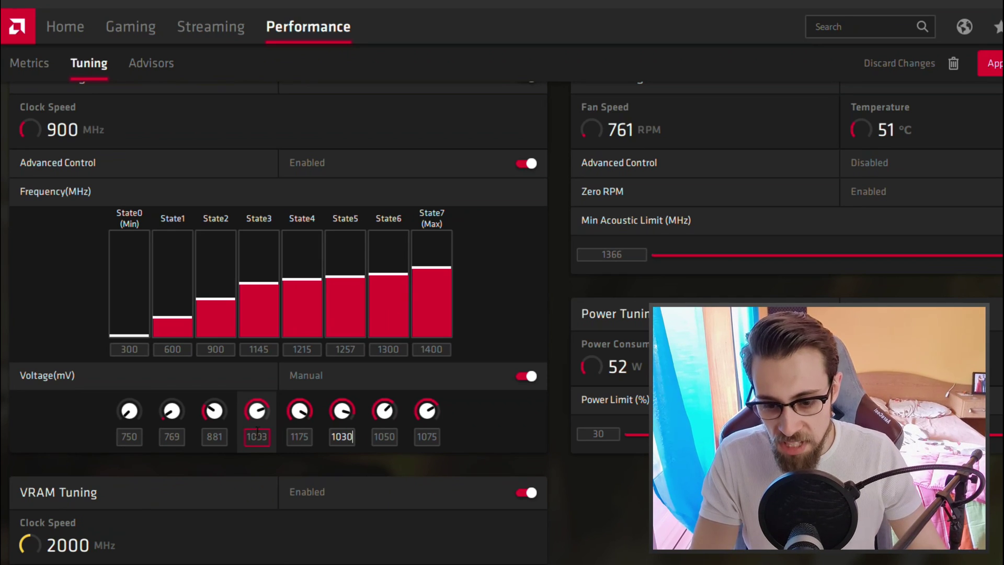
left_click(299, 436)
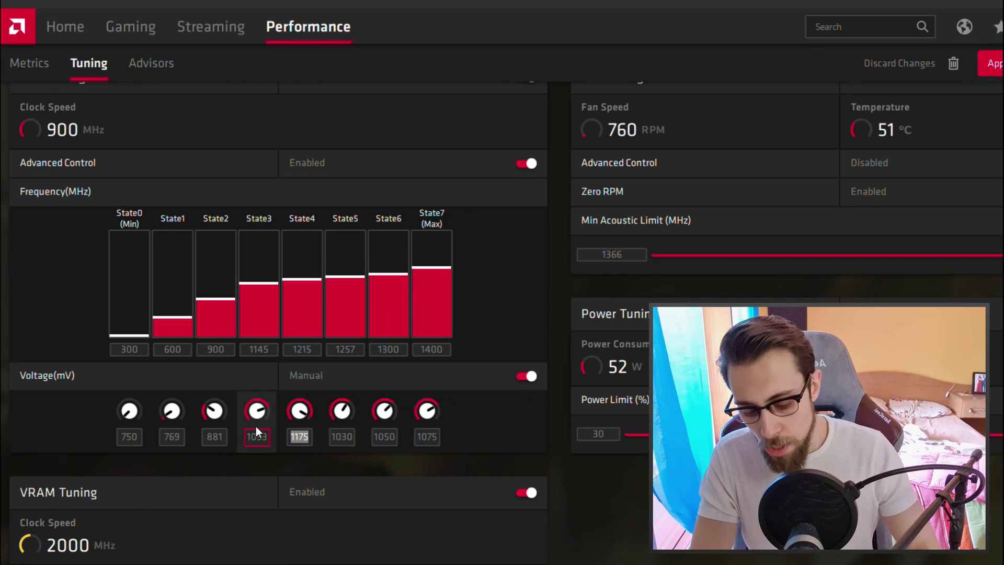
type("1010")
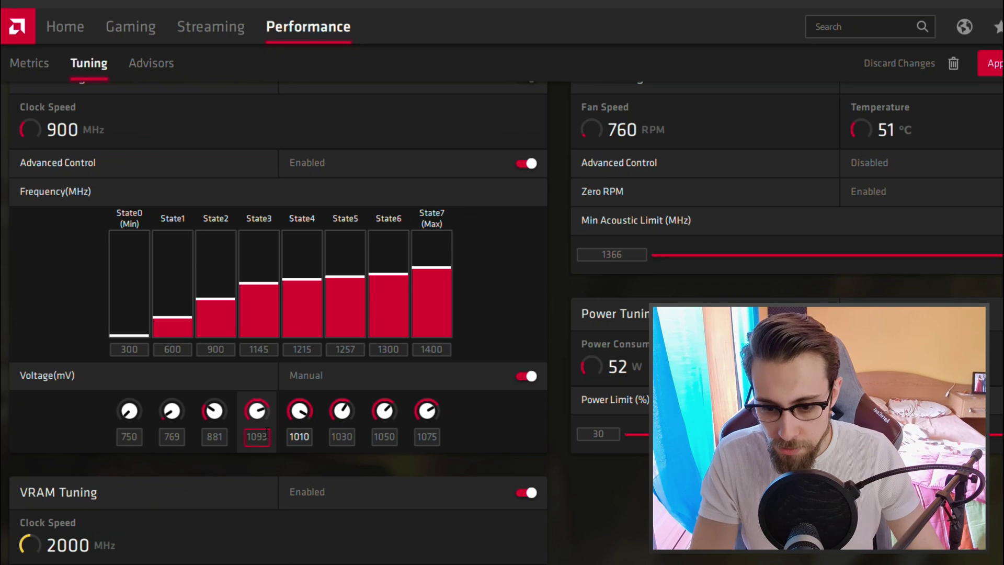
left_click(269, 437)
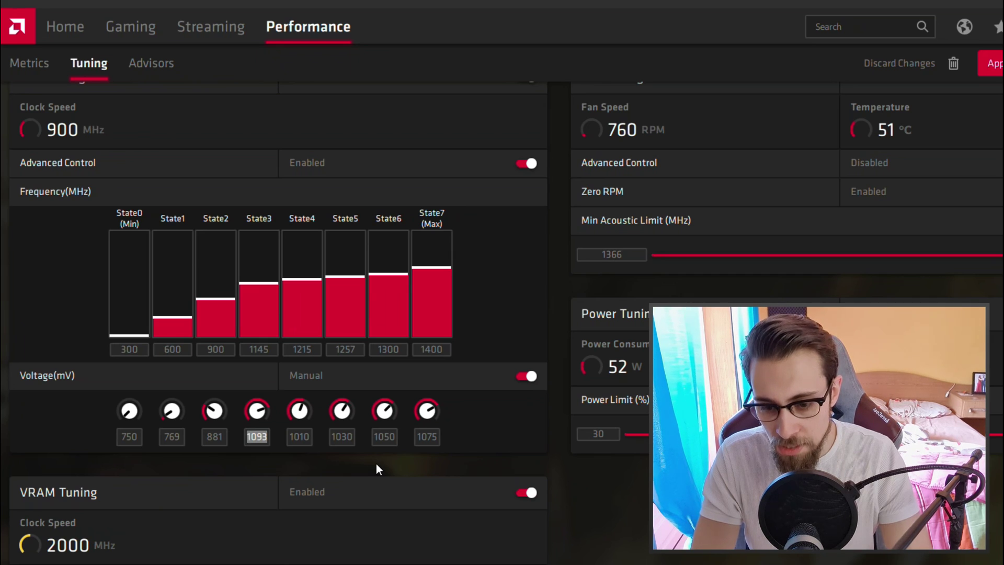
left_click(291, 439)
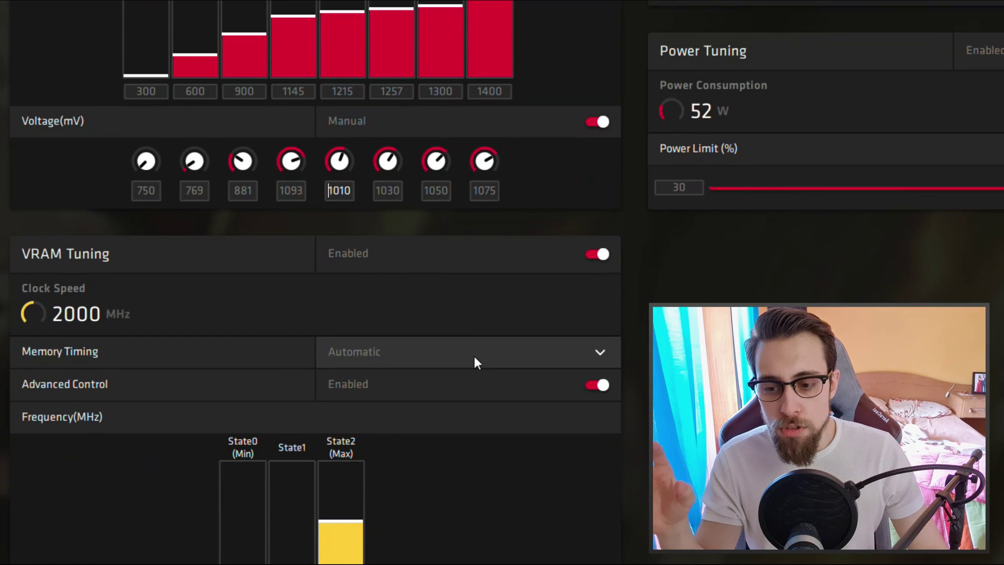
Set the VRAM's State2 (Max) frequency to 2100 MHz
scroll(474, 361, "down", 3)
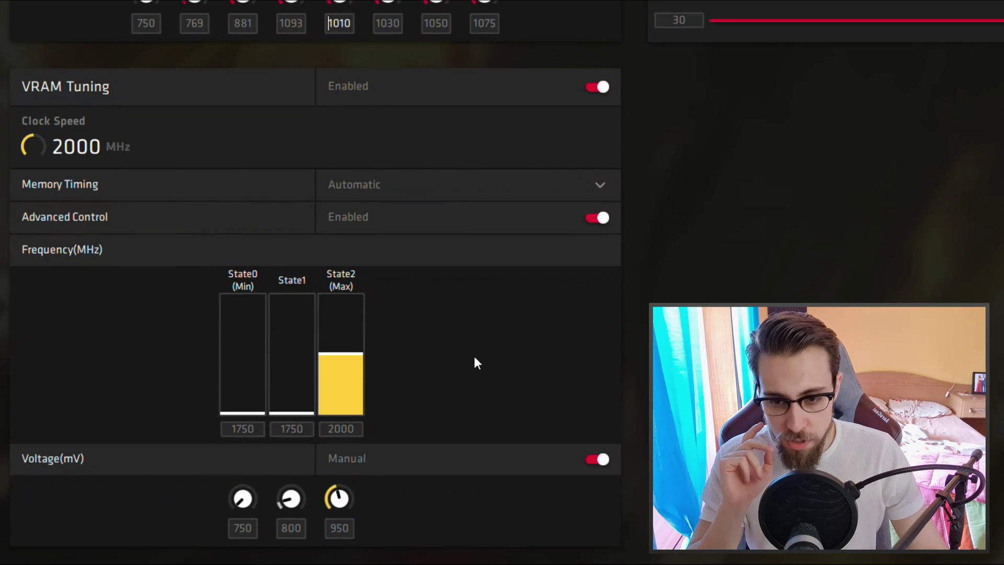
left_click(484, 20)
scroll(551, 100, "up", 9)
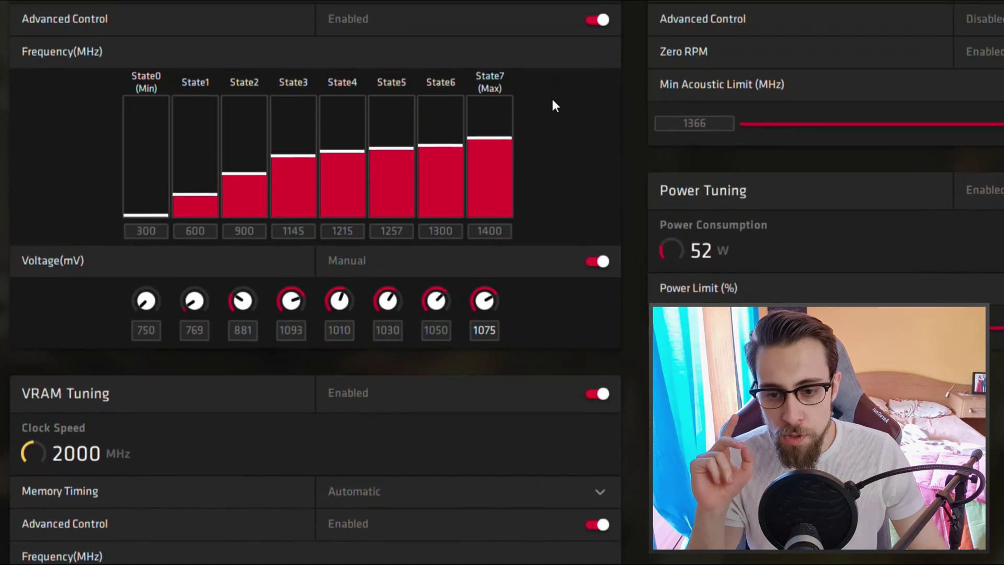
scroll(541, 117, "down", 9)
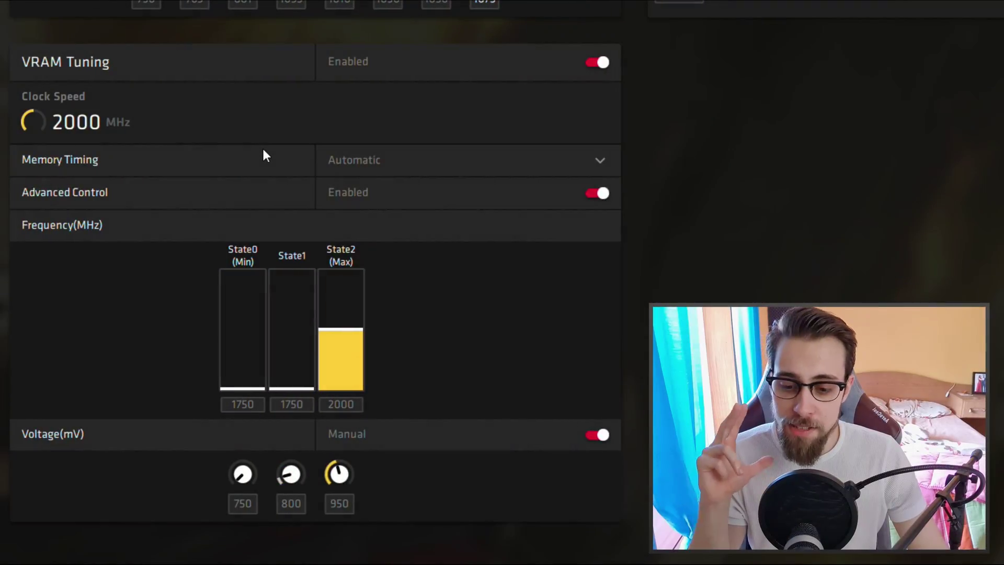
key("Tab")
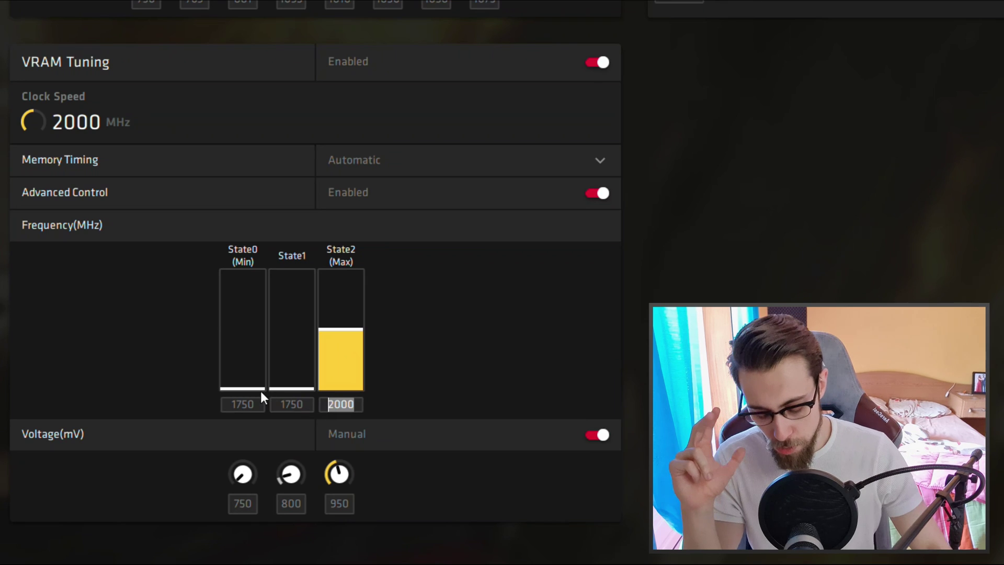
type("2100")
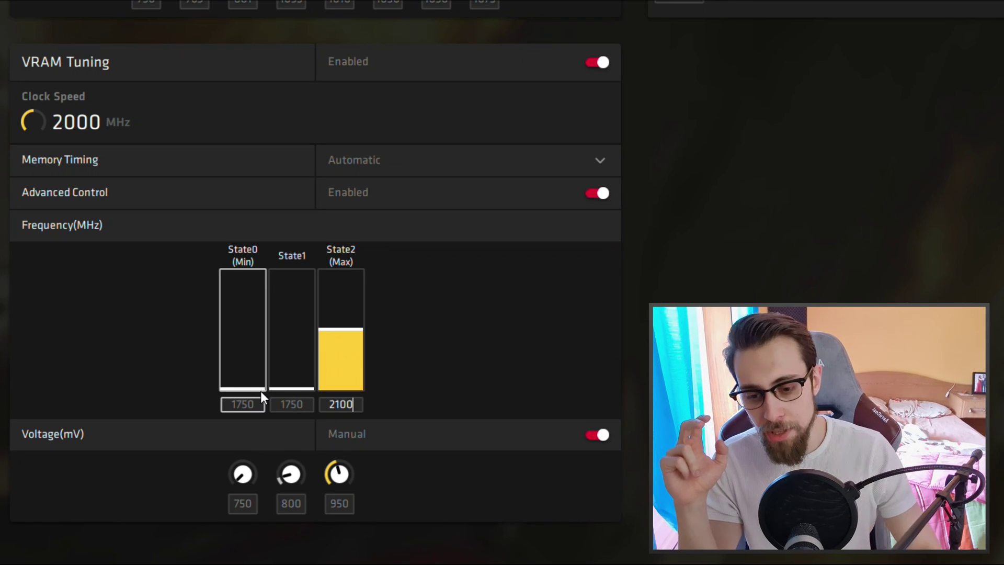
key("Return")
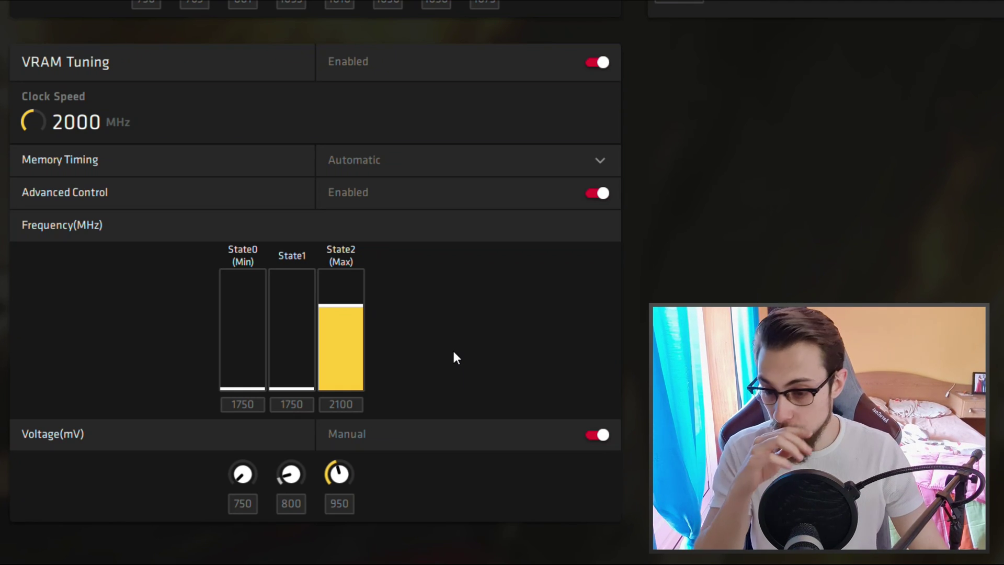
Set the VRAM's State2 (Max) frequency to 2200 MHz and its voltage to 970 mV
key("alt+Tab")
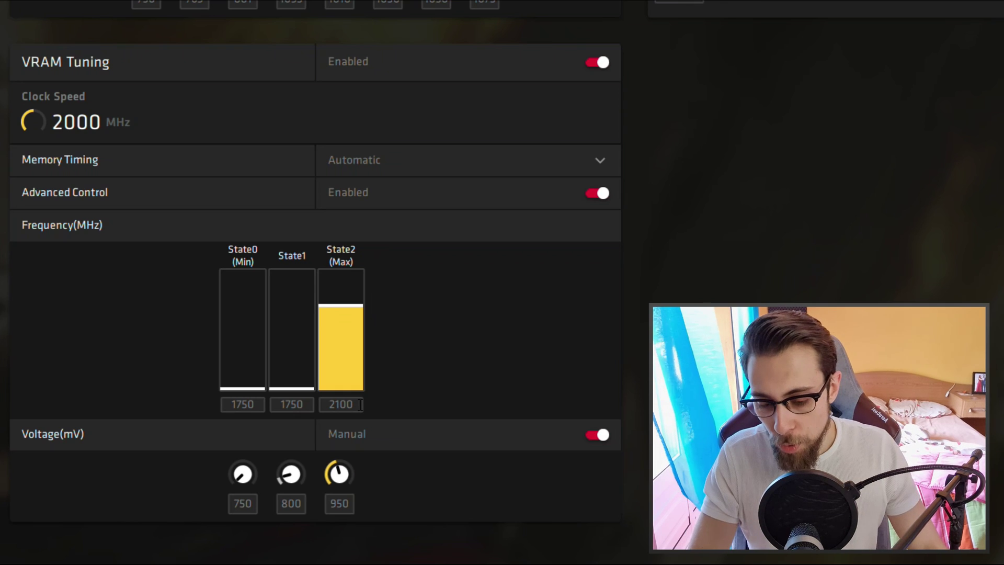
double_click(360, 406)
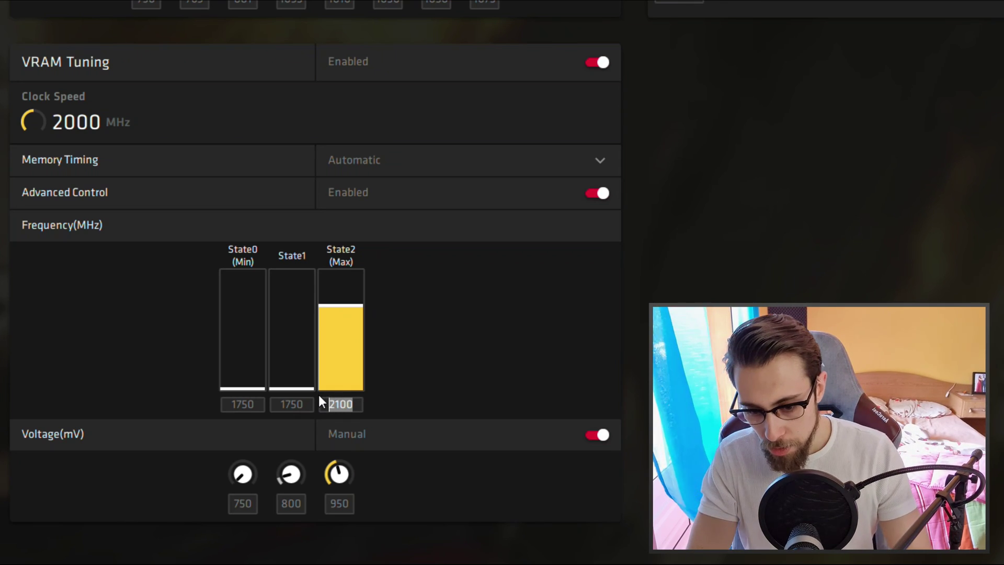
type("2200")
left_click(335, 504)
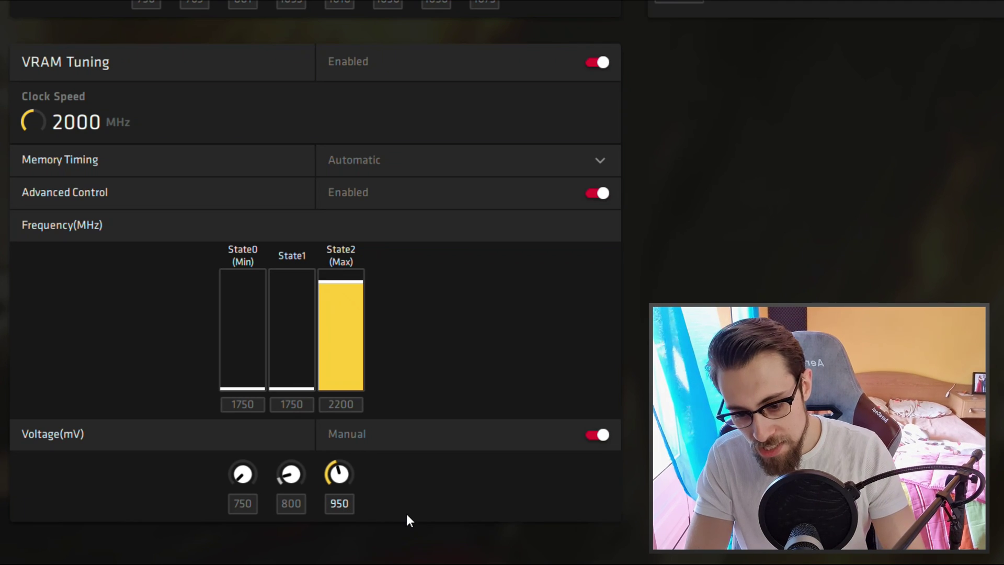
key("Delete")
type("7")
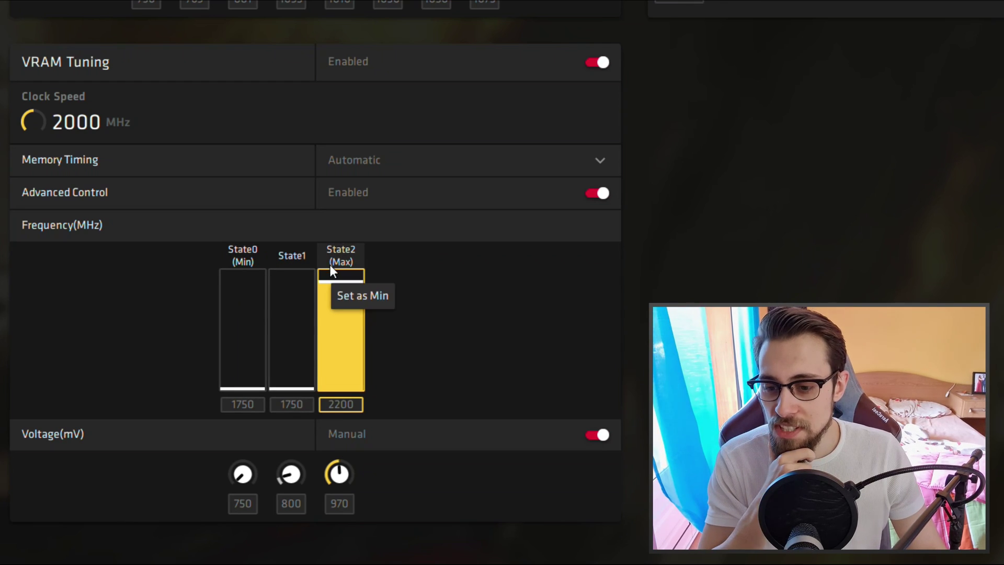
Check the available VRAM Memory Timing levels and keep the setting on Automatic
left_click(414, 164)
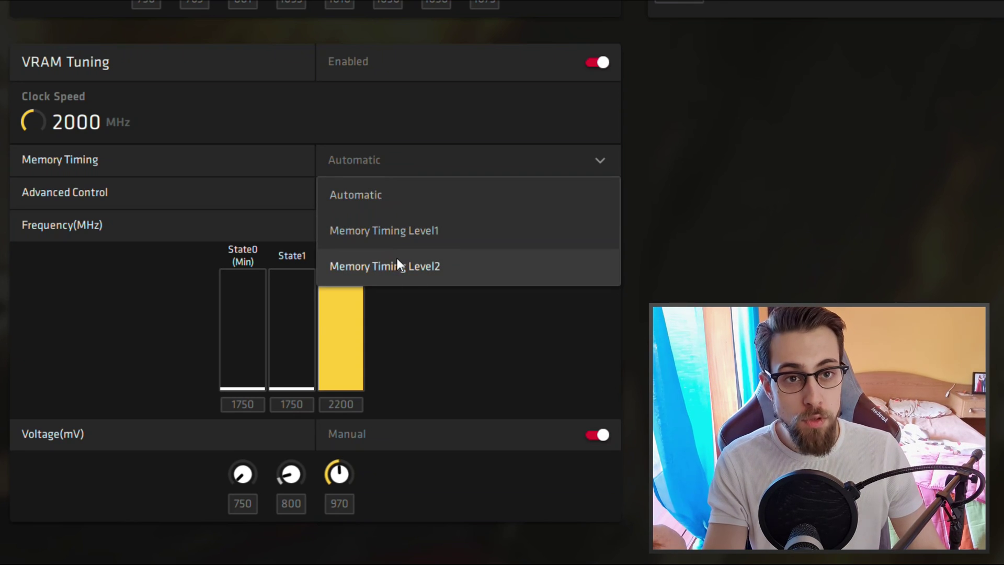
left_click(389, 196)
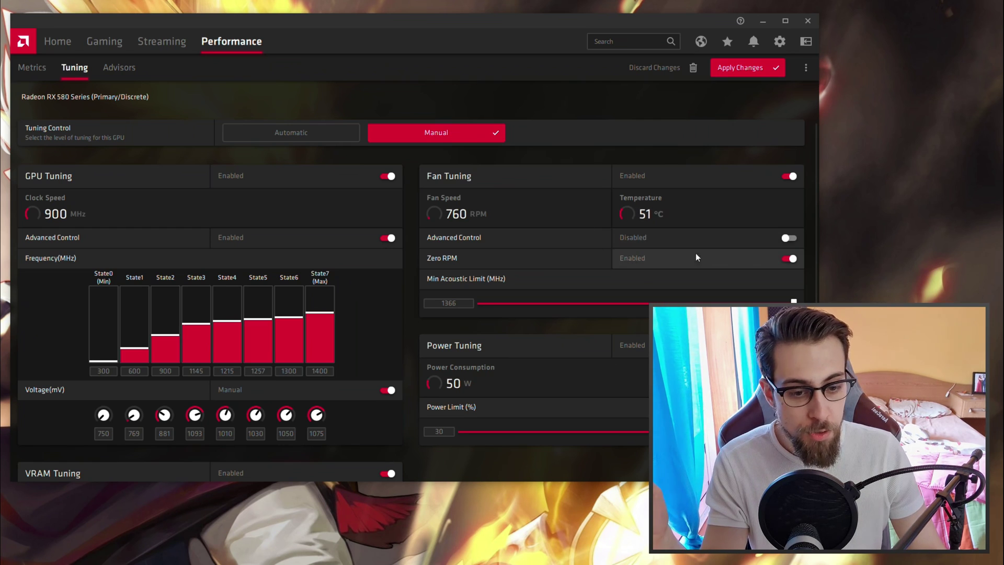
Open the GPU's State7 voltage value for editing
scroll(696, 267, "down", 4)
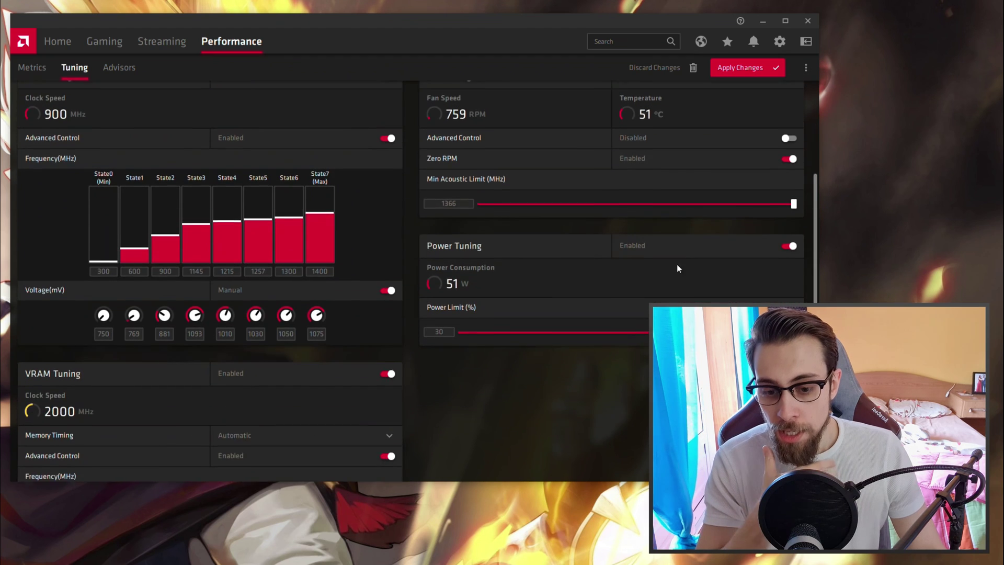
scroll(484, 246, "up", 1)
scroll(482, 248, "up", 1)
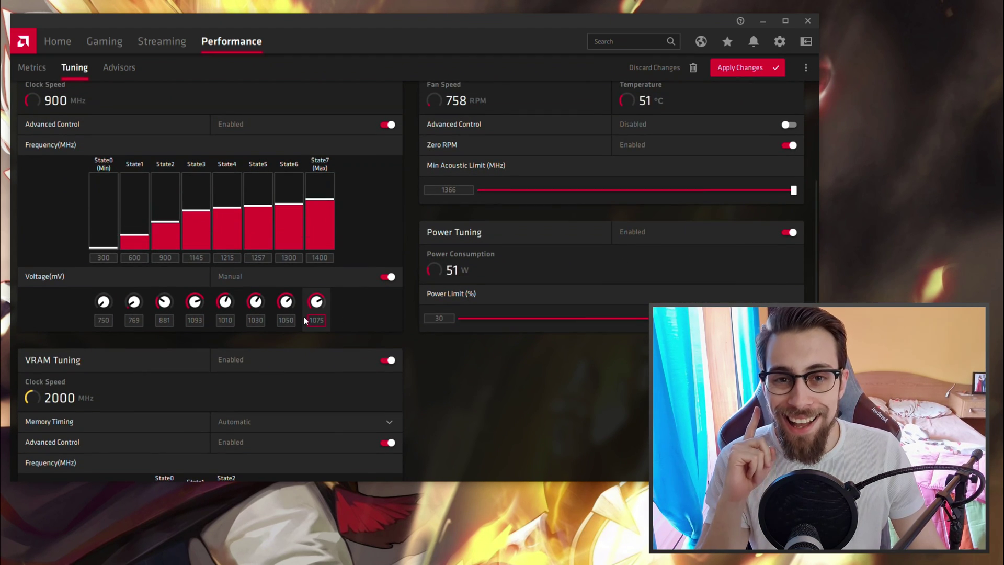
left_click(316, 320)
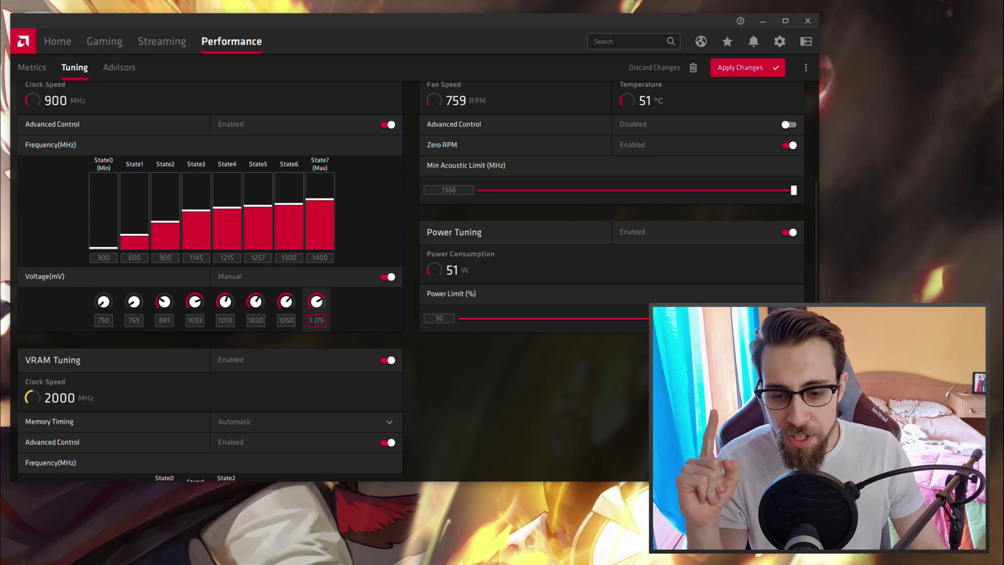